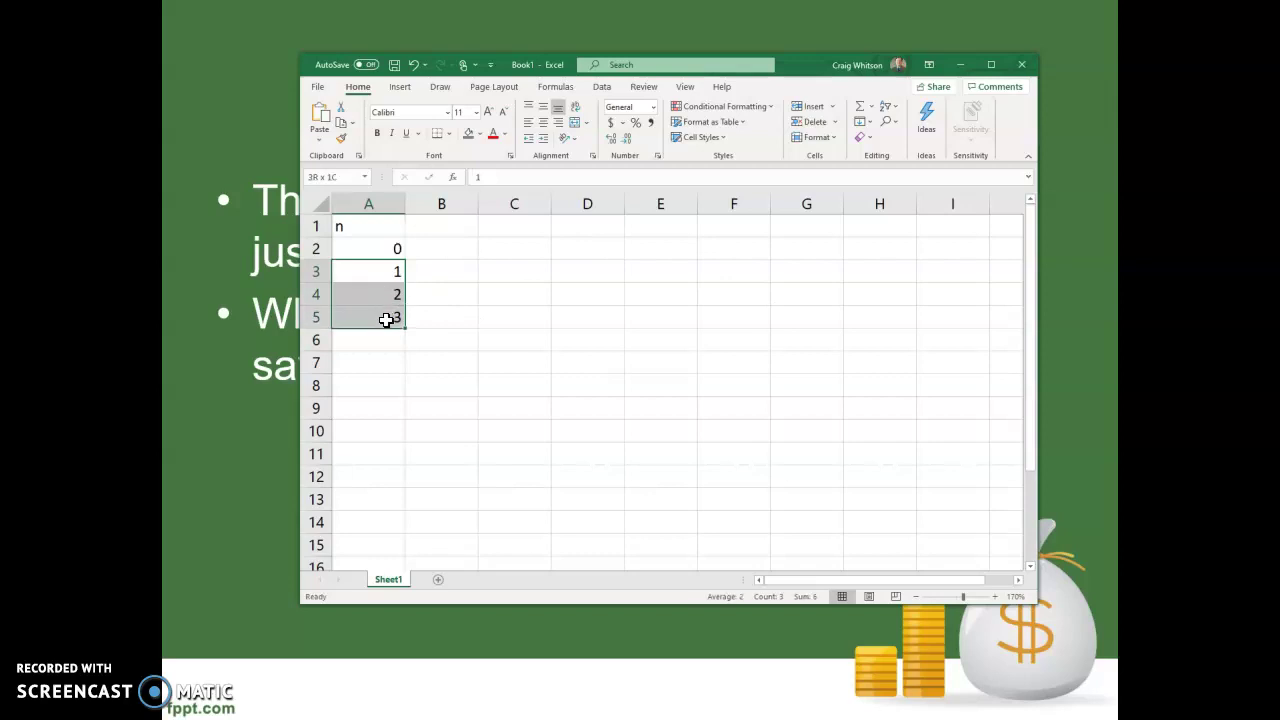
Extend the n series in column A down to 12 in A14
{"action": "left_click", "coordinate": [408, 329]}
{"action": "left_click_drag", "start_coordinate": [384, 272], "coordinate": [357, 523]}
{"action": "left_click", "coordinate": [236, 484]}
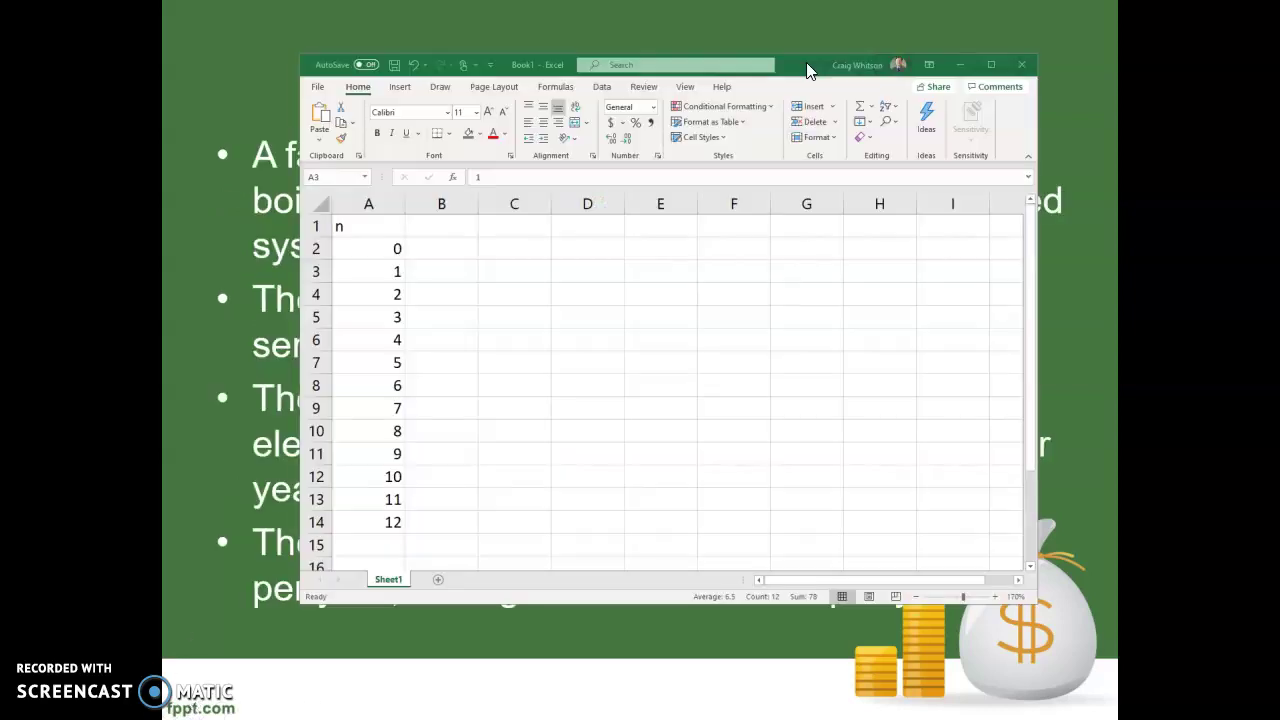
Enter the column headers "electricity" in B1 and "coal" in C1
{"action": "left_click_drag", "start_coordinate": [814, 64], "coordinate": [844, 54]}
{"action": "left_click", "coordinate": [523, 262]}
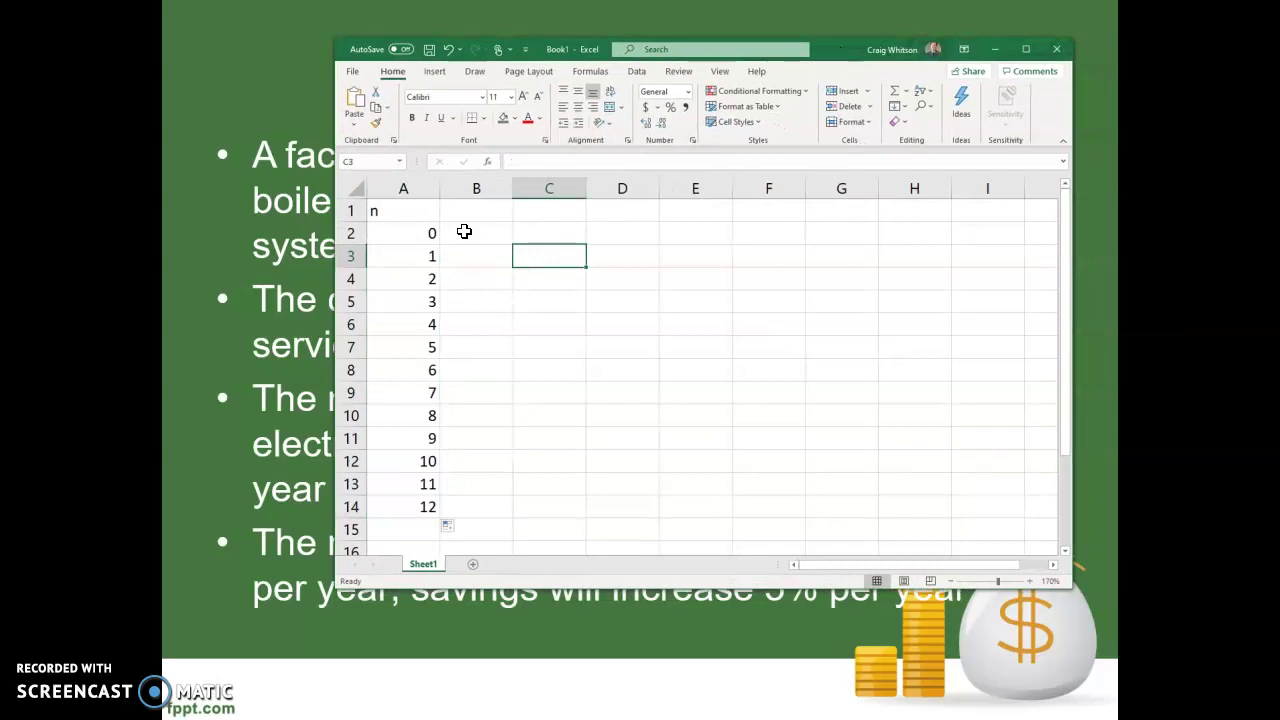
{"action": "left_click", "coordinate": [466, 232]}
{"action": "left_click", "coordinate": [490, 203]}
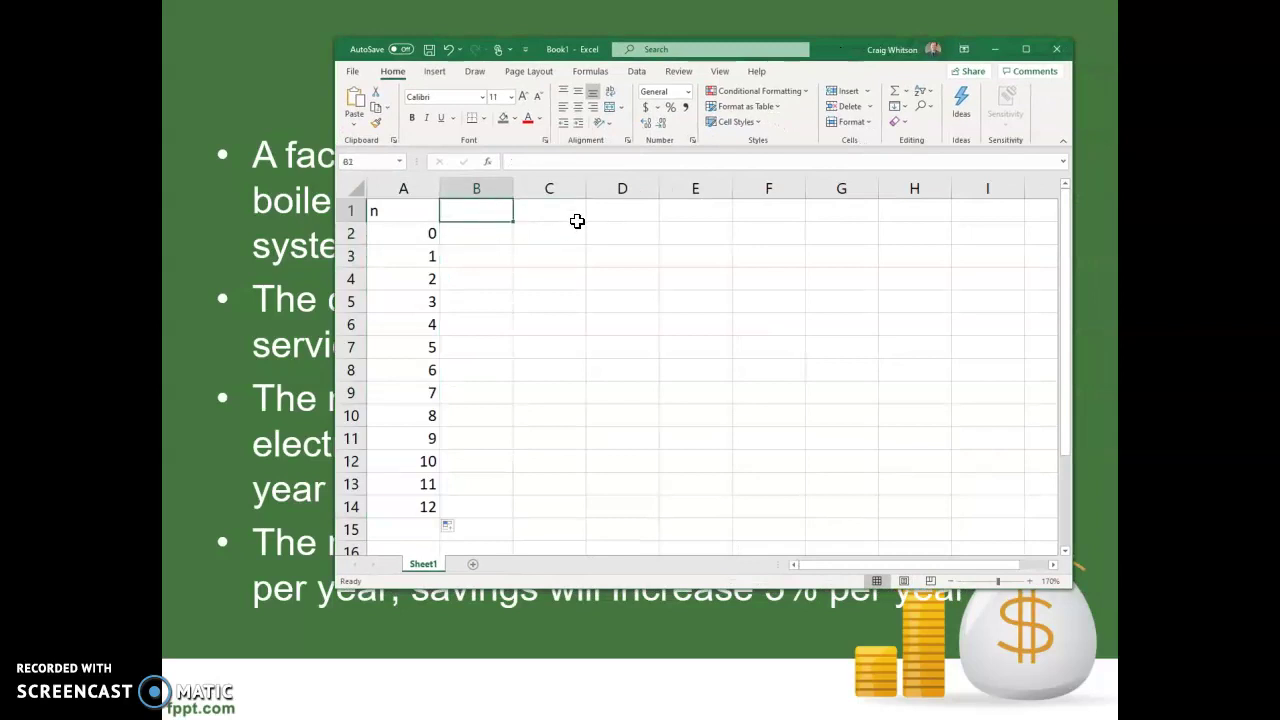
{"action": "type", "text": "le"}
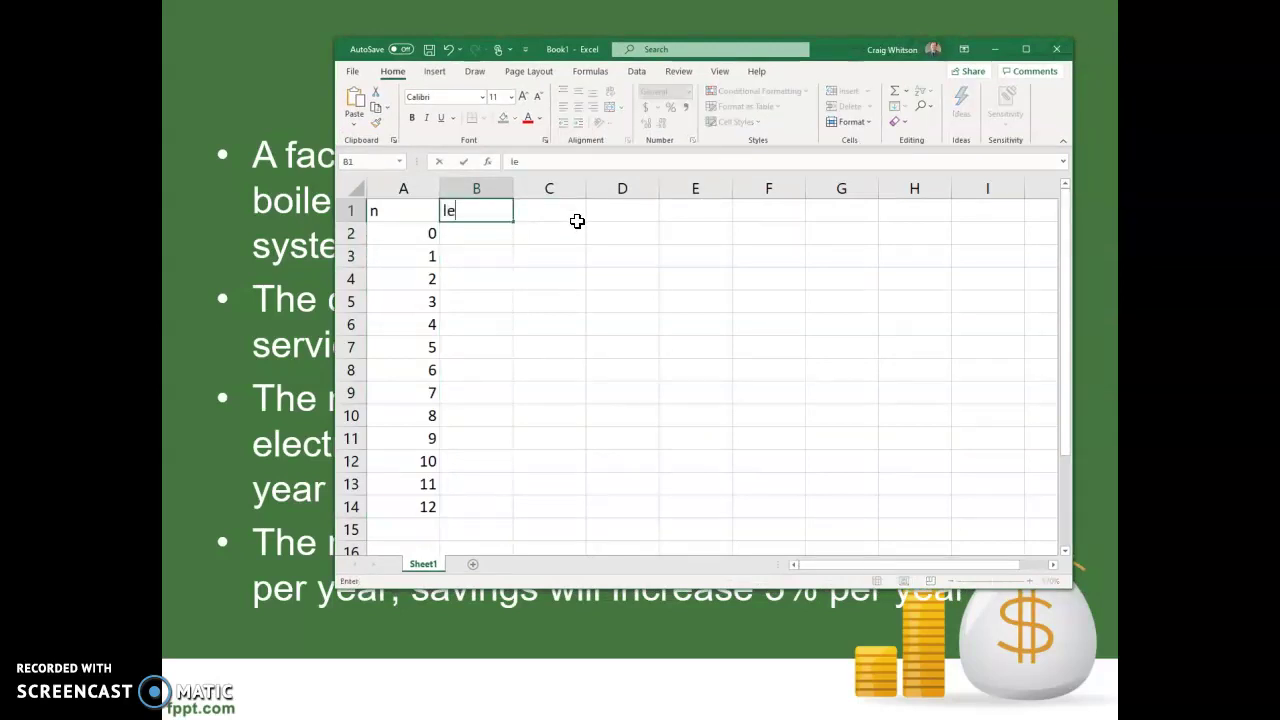
{"action": "type", "text": "ctricity"}
{"action": "left_click", "coordinate": [579, 219]}
{"action": "type", "text": "coal"}
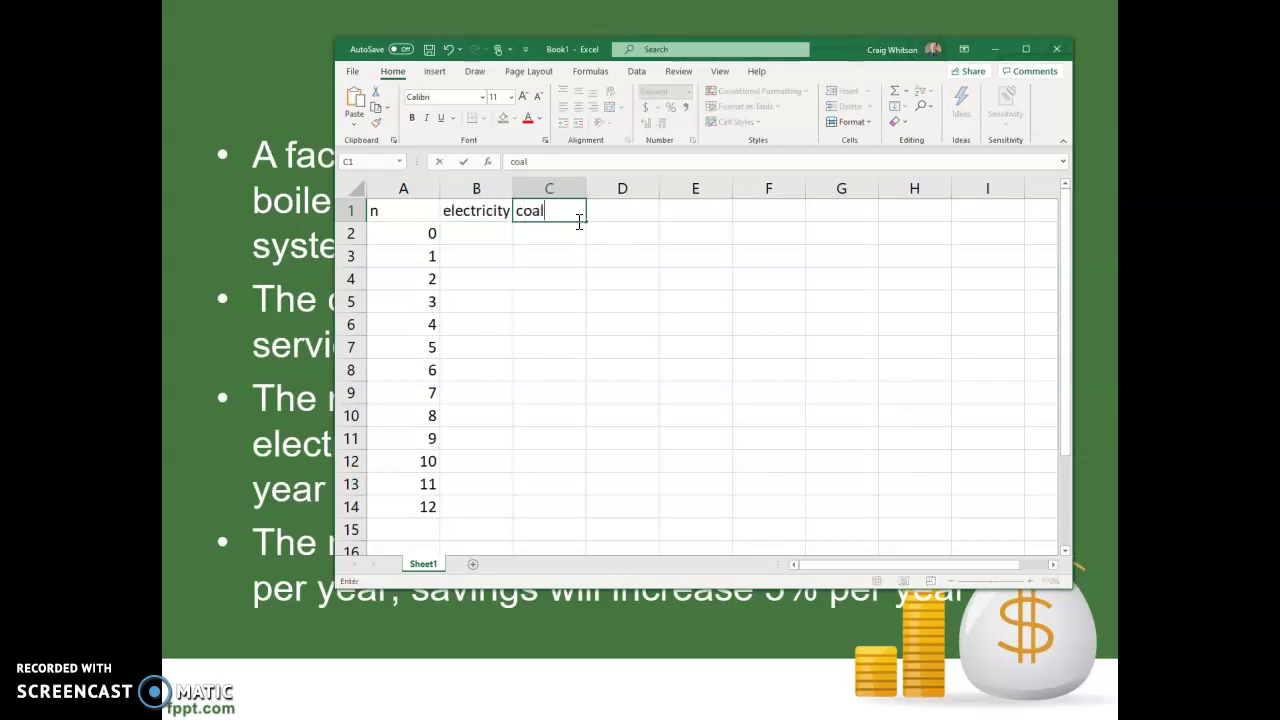
{"action": "key", "text": "Return"}
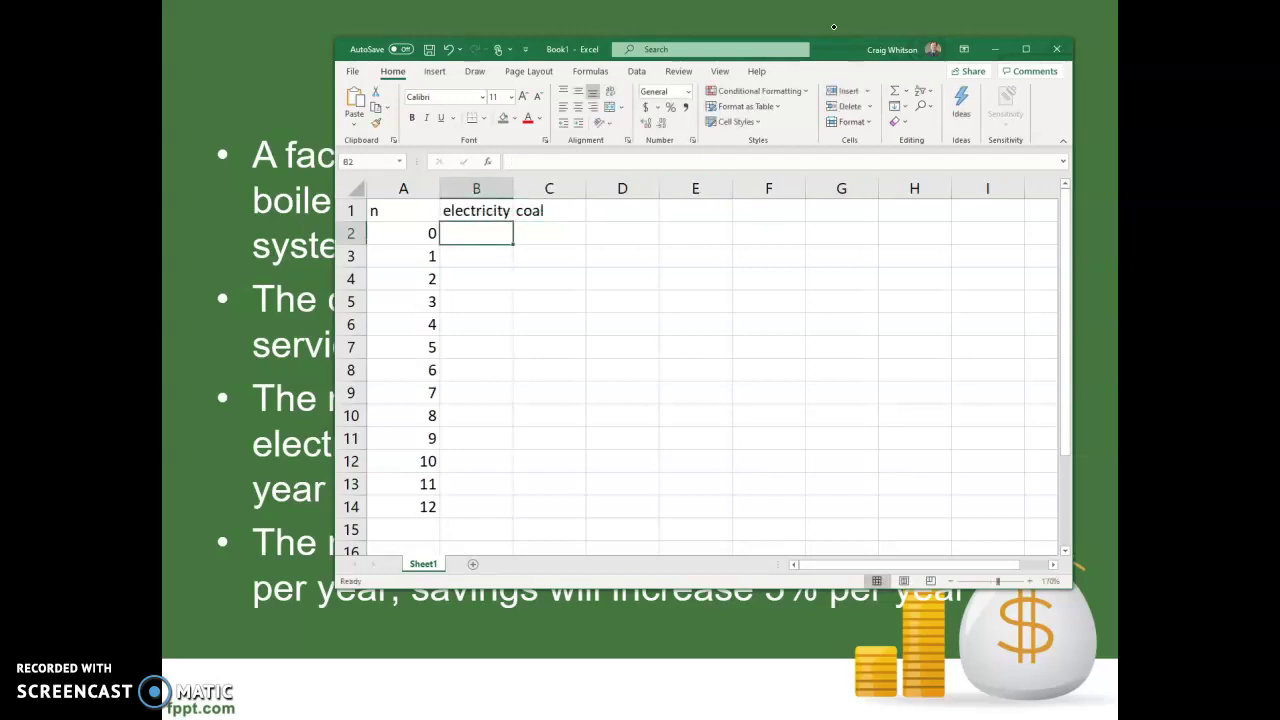
Enter 14000 in B2 under electricity and give it the dollar accounting format
{"action": "left_click_drag", "start_coordinate": [840, 55], "coordinate": [802, 107]}
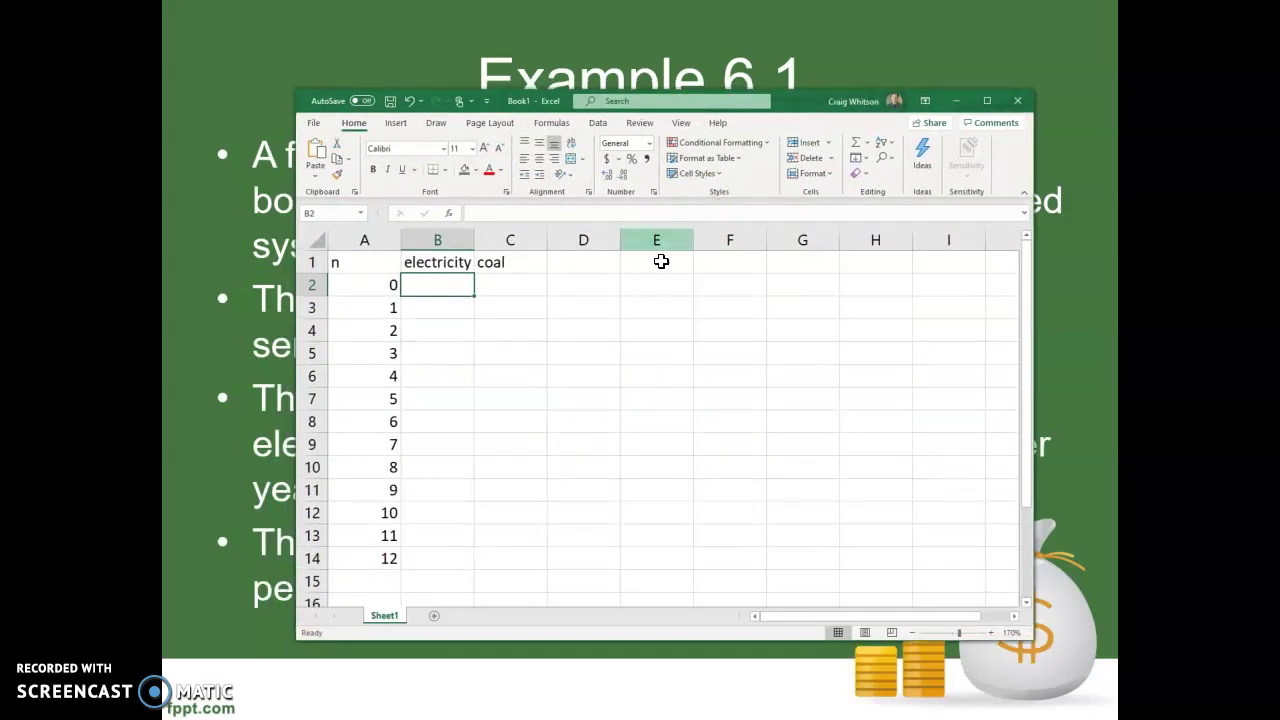
{"action": "type", "text": "4000"}
{"action": "key", "text": "Return"}
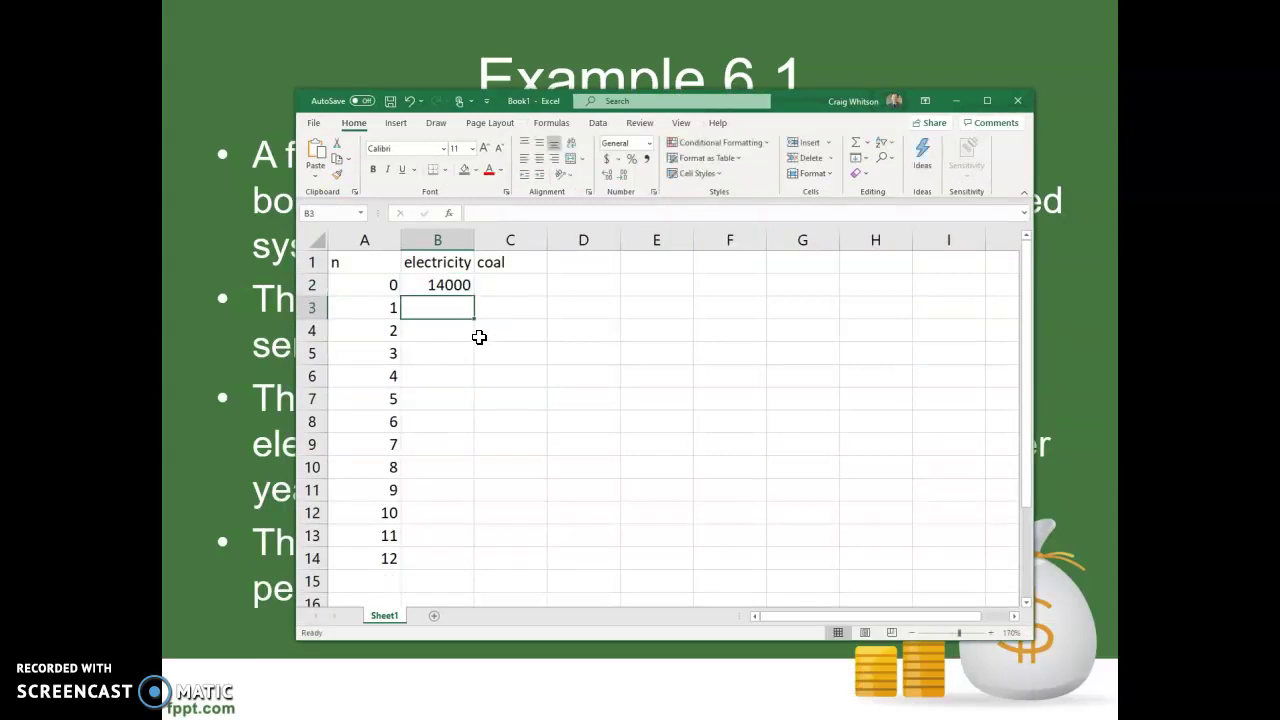
{"action": "left_click", "coordinate": [430, 285]}
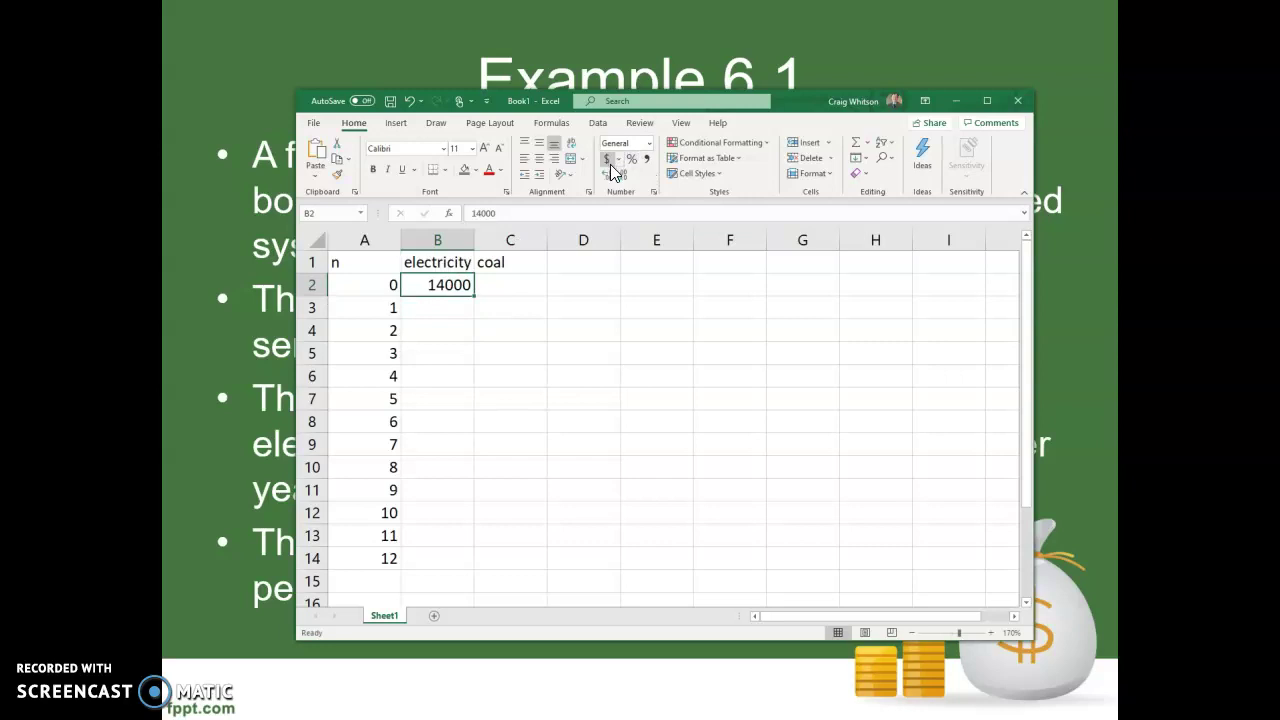
{"action": "left_click", "coordinate": [607, 160]}
Calculate 4% yearly growth in B3 with =B2*1.04 and fill the formula down to B14
{"action": "left_click", "coordinate": [474, 306]}
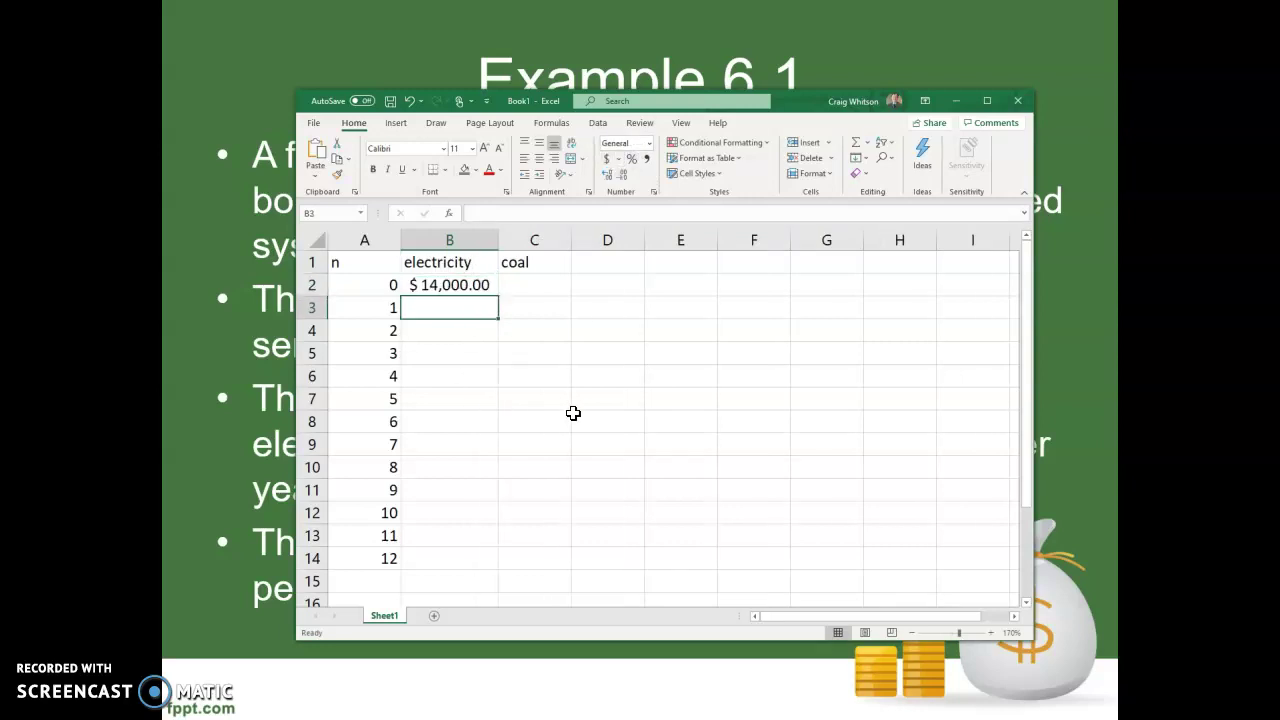
{"action": "type", "text": "="}
{"action": "left_click", "coordinate": [459, 284]}
{"action": "type", "text": "*"}
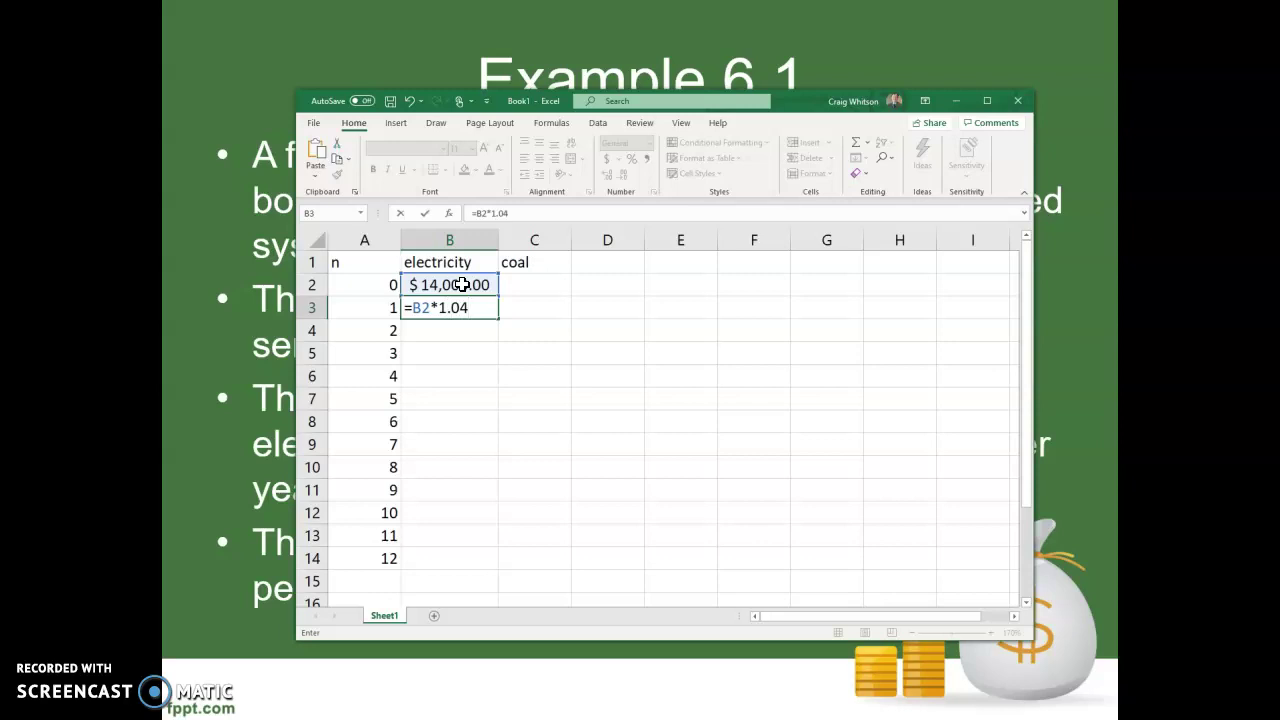
{"action": "key", "text": "Return"}
{"action": "left_click", "coordinate": [482, 309]}
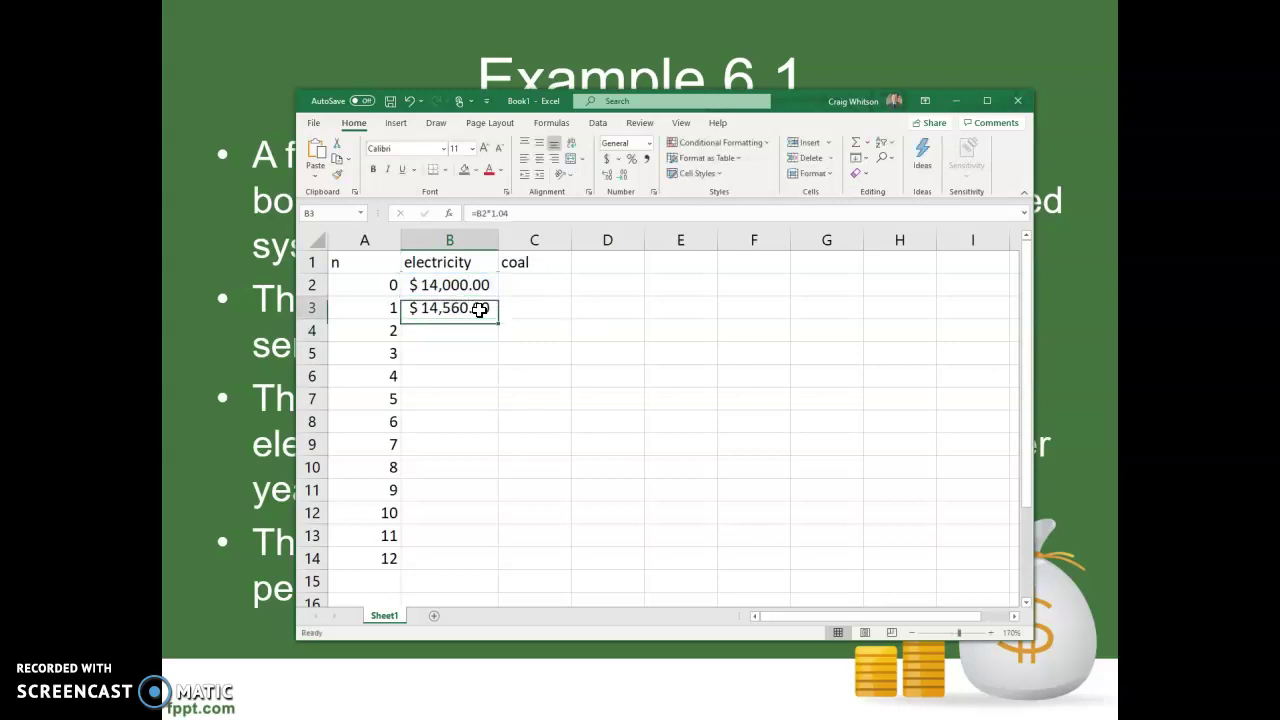
{"action": "left_click_drag", "start_coordinate": [498, 319], "coordinate": [482, 567]}
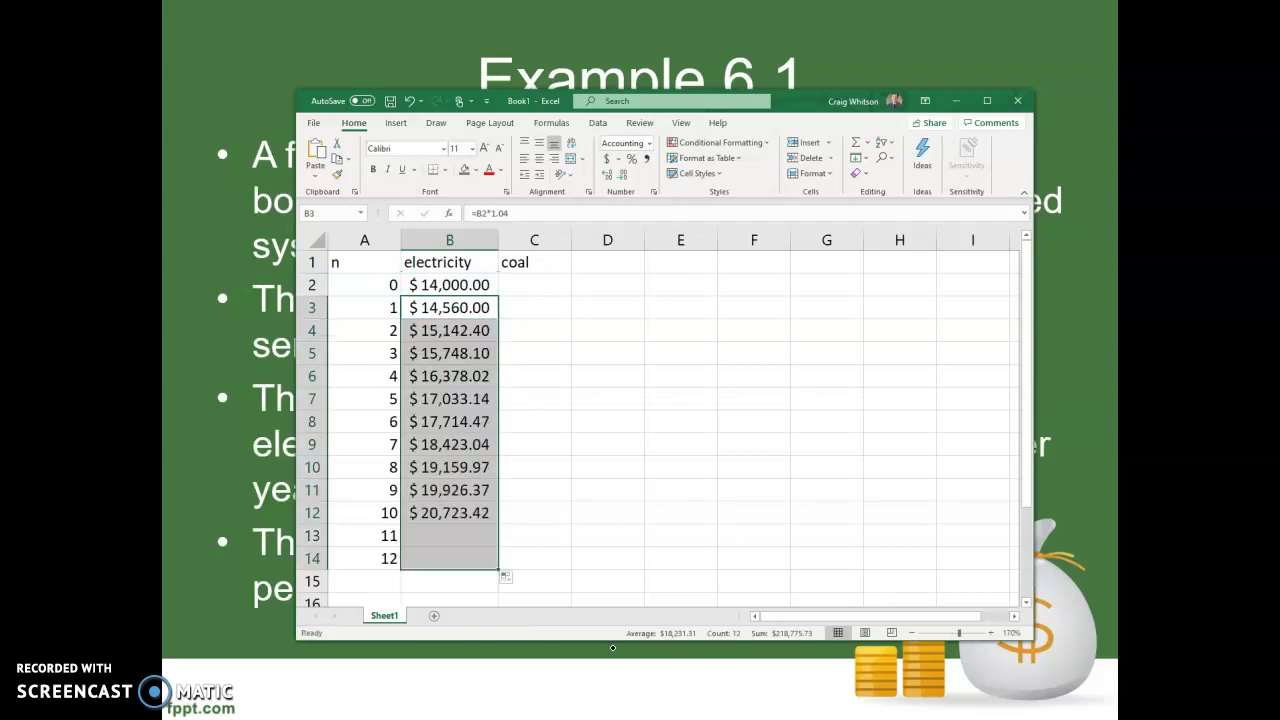
Enter 40950 in C2 under coal and give it the dollar accounting format
{"action": "left_click", "coordinate": [522, 286]}
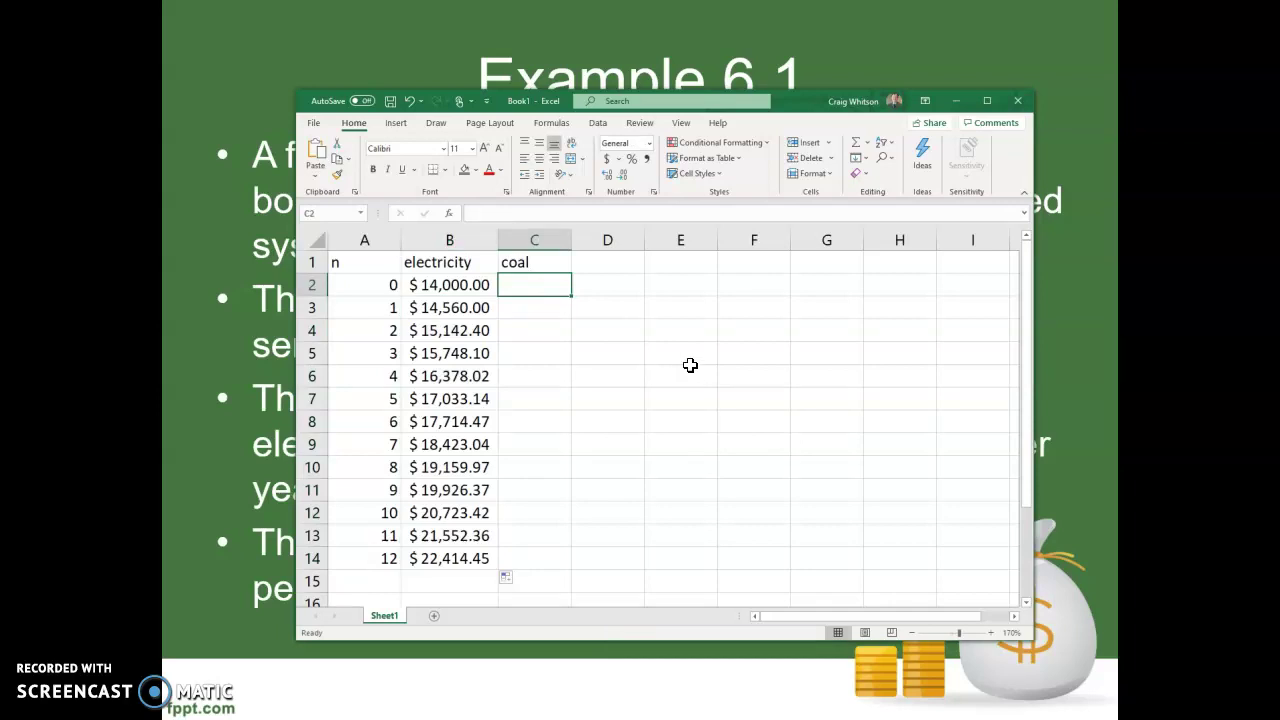
{"action": "left_click_drag", "start_coordinate": [793, 104], "coordinate": [748, 89]}
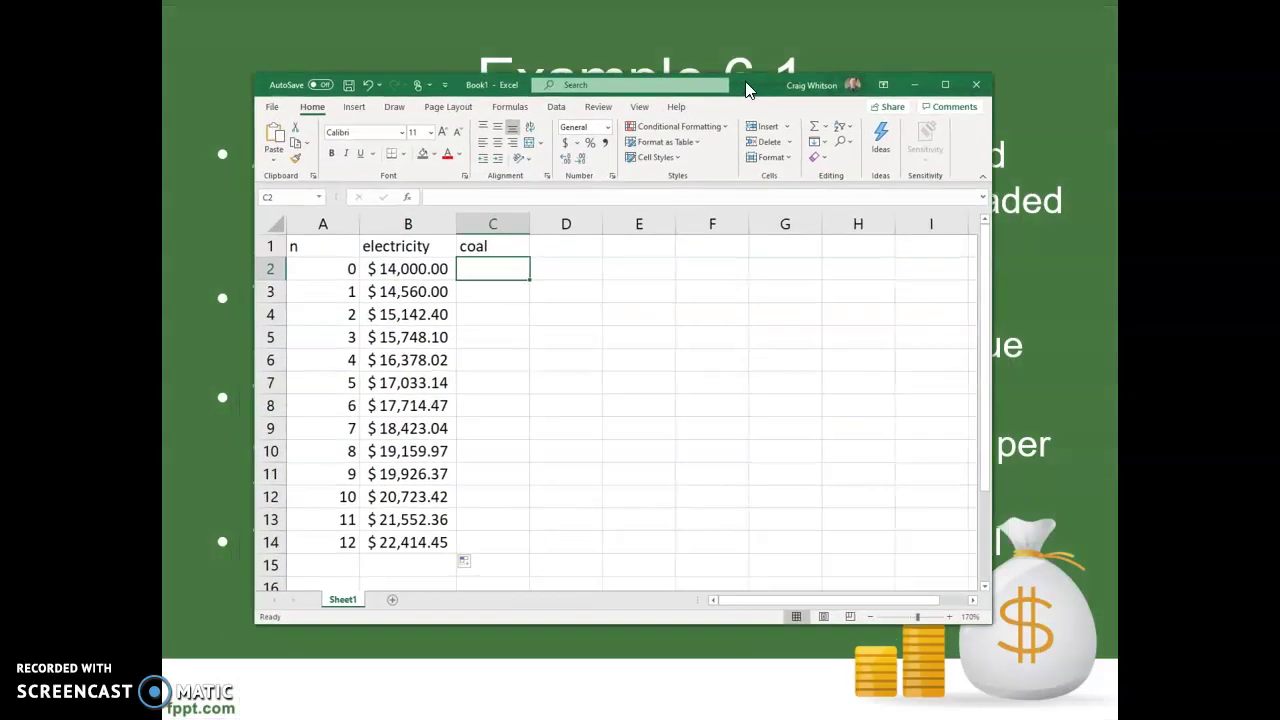
{"action": "type", "text": "40950"}
{"action": "key", "text": "Return"}
{"action": "left_click", "coordinate": [472, 268]}
{"action": "left_click", "coordinate": [565, 142]}
{"action": "mouse_move", "coordinate": [755, 92]}
{"action": "left_mouse_down"}
{"action": "mouse_move", "coordinate": [707, 635]}
{"action": "mouse_move", "coordinate": [762, 73]}
{"action": "left_mouse_up"}
Calculate 5% yearly growth in C3 with =C2*1.05 and fill the formula down to C14
{"action": "left_click", "coordinate": [512, 274]}
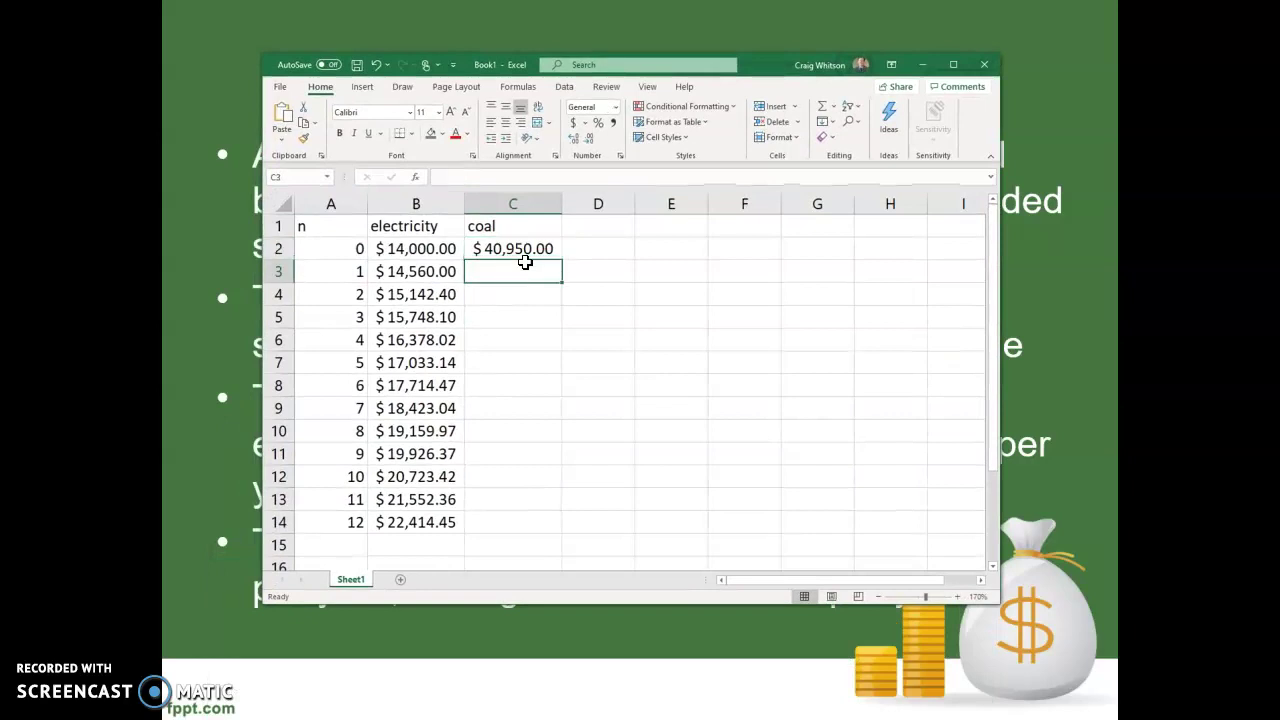
{"action": "type", "text": "="}
{"action": "left_click", "coordinate": [533, 249]}
{"action": "type", "text": "*"}
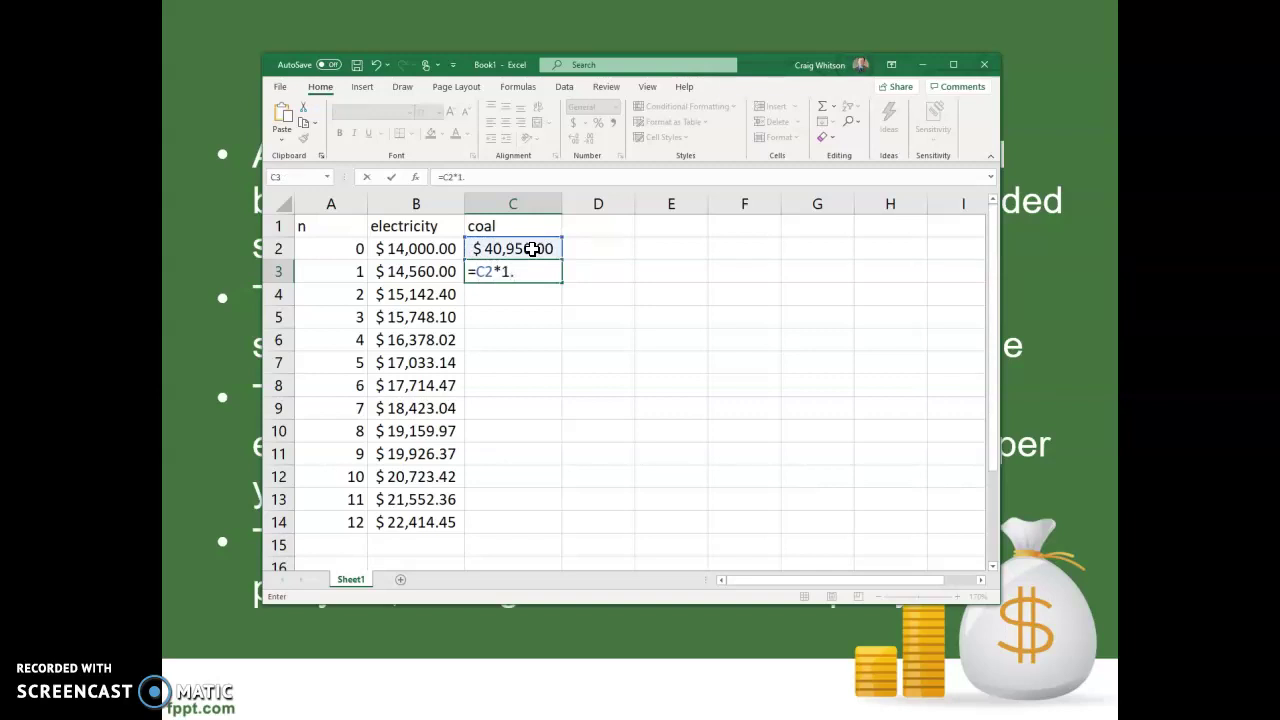
{"action": "key", "text": "Return"}
{"action": "left_click", "coordinate": [526, 270]}
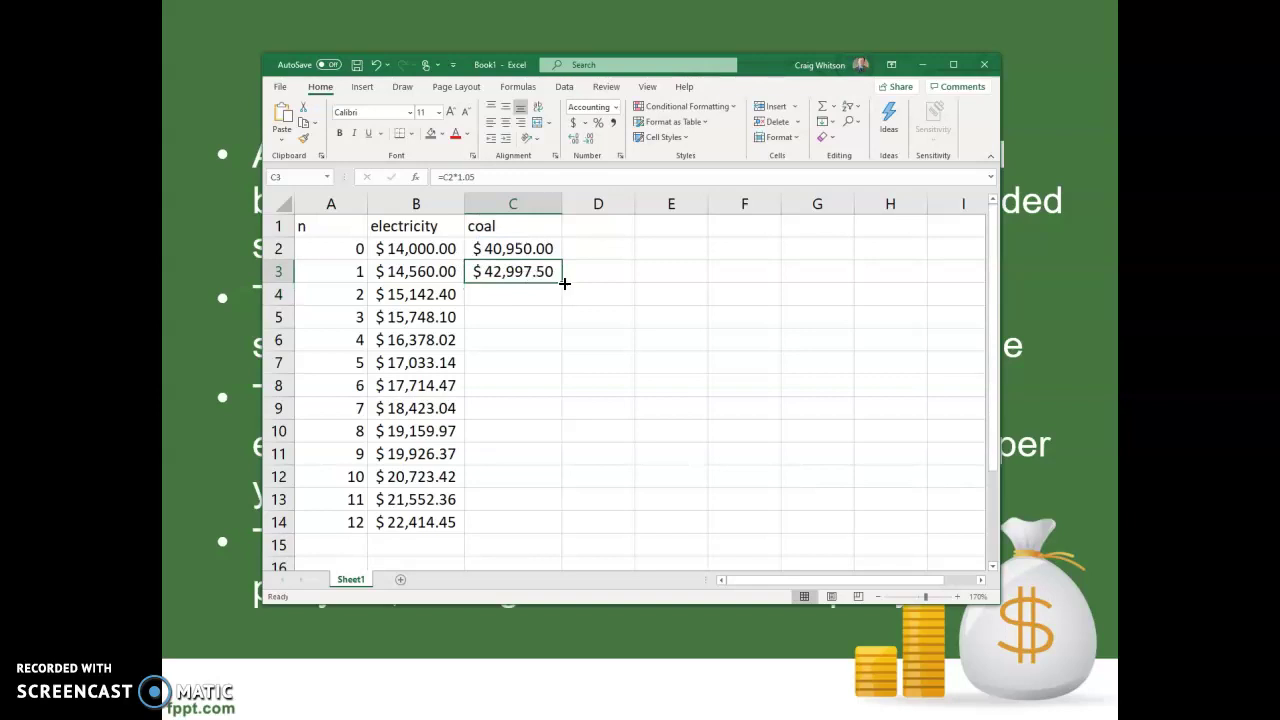
{"action": "left_click_drag", "start_coordinate": [564, 283], "coordinate": [521, 535]}
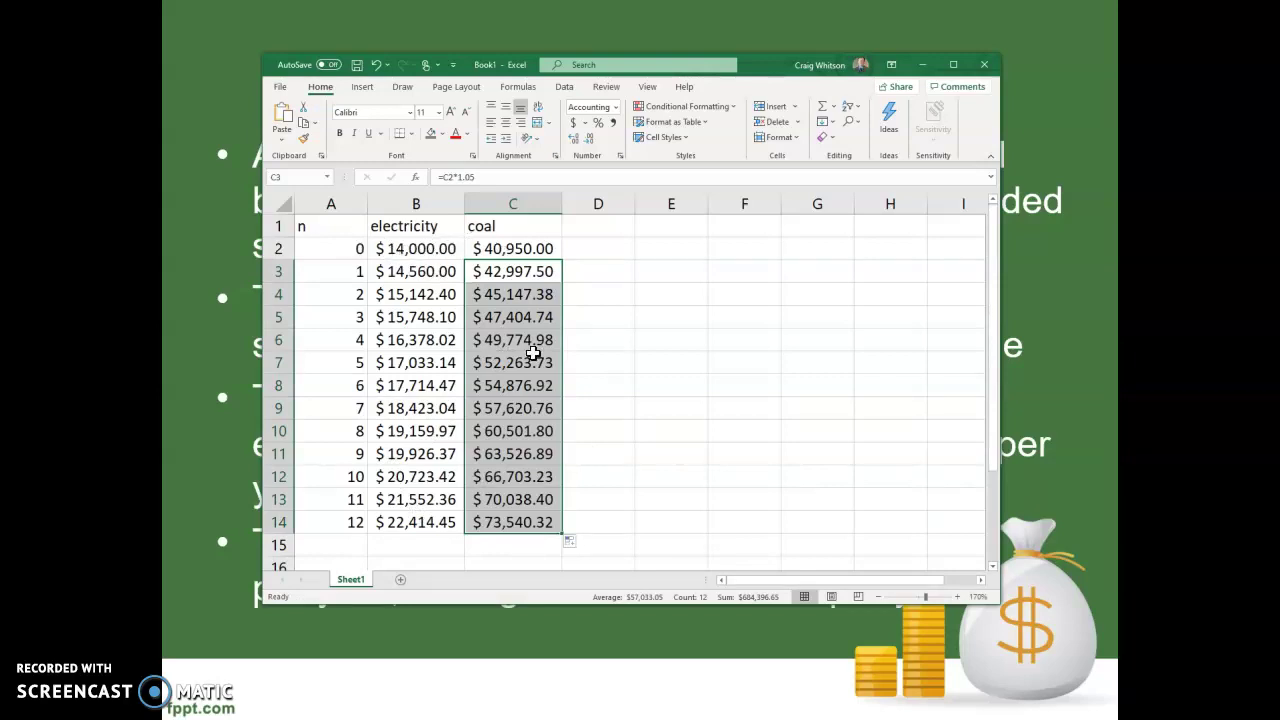
Clear the electricity and coal amounts for year 12 in B14:C14
{"action": "left_click", "coordinate": [630, 506]}
{"action": "left_click_drag", "start_coordinate": [435, 522], "coordinate": [475, 522]}
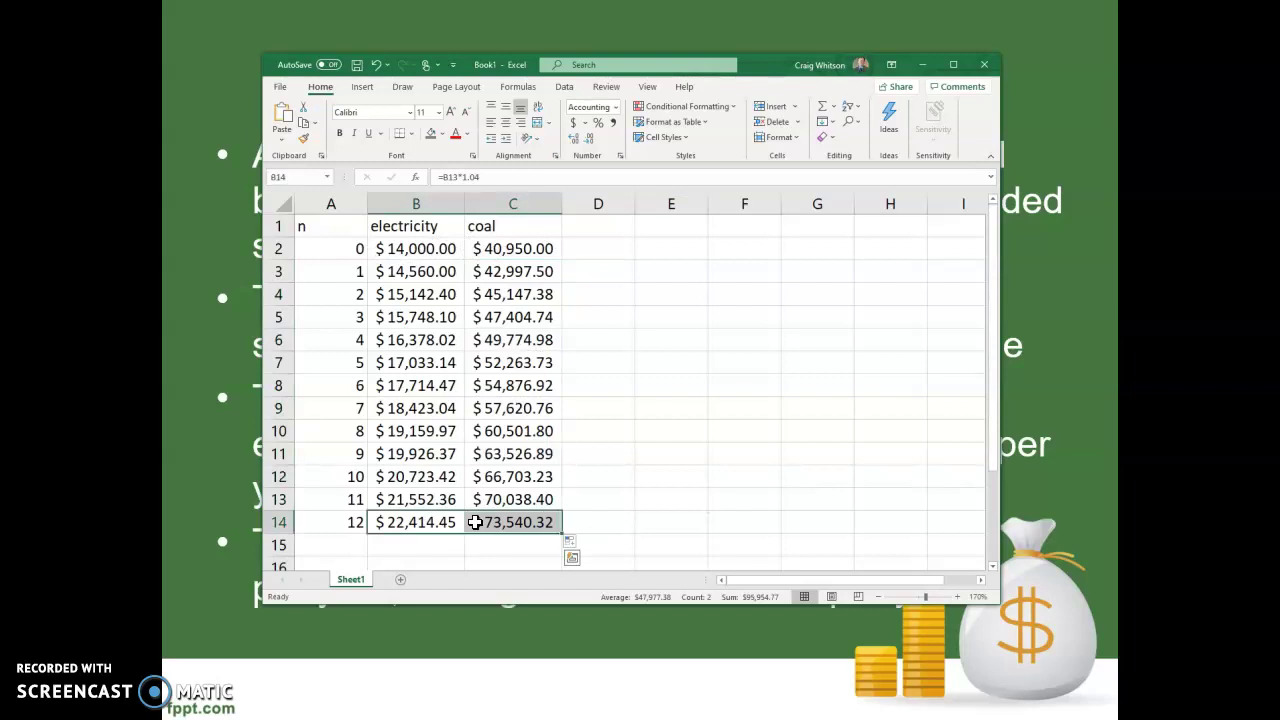
{"action": "key", "text": "Delete"}
{"action": "left_click", "coordinate": [665, 476]}
Move the electricity and coal amounts in B2:C13 down one row so they start in year 1
{"action": "left_click_drag", "start_coordinate": [432, 250], "coordinate": [488, 492]}
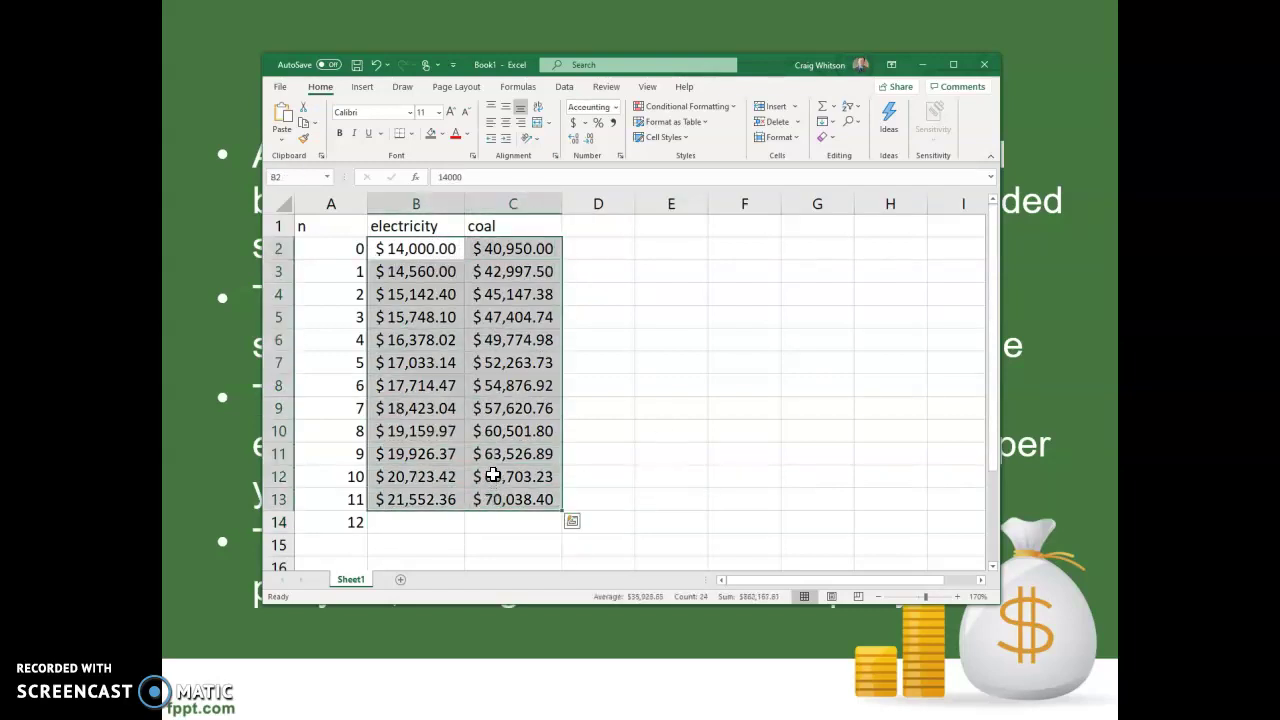
{"action": "key", "text": "ctrl+c"}
{"action": "left_click", "coordinate": [408, 271]}
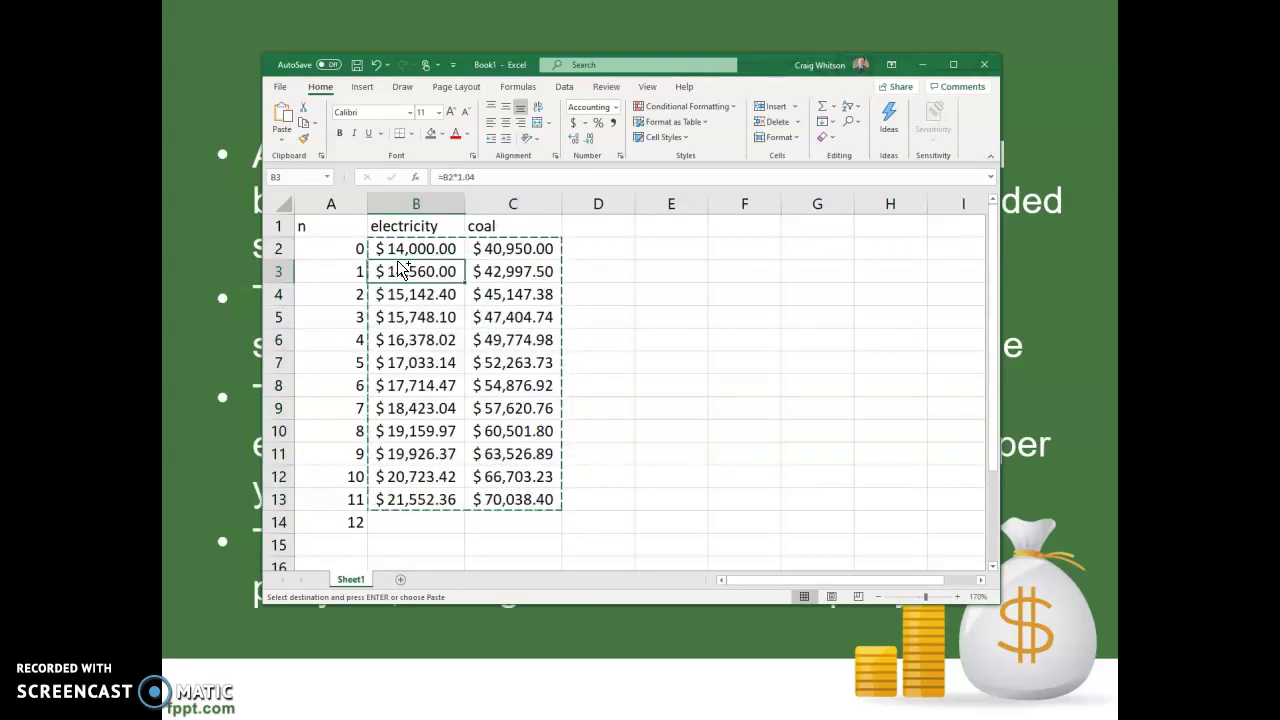
{"action": "key", "text": "ctrl+v"}
{"action": "left_click", "coordinate": [649, 317]}
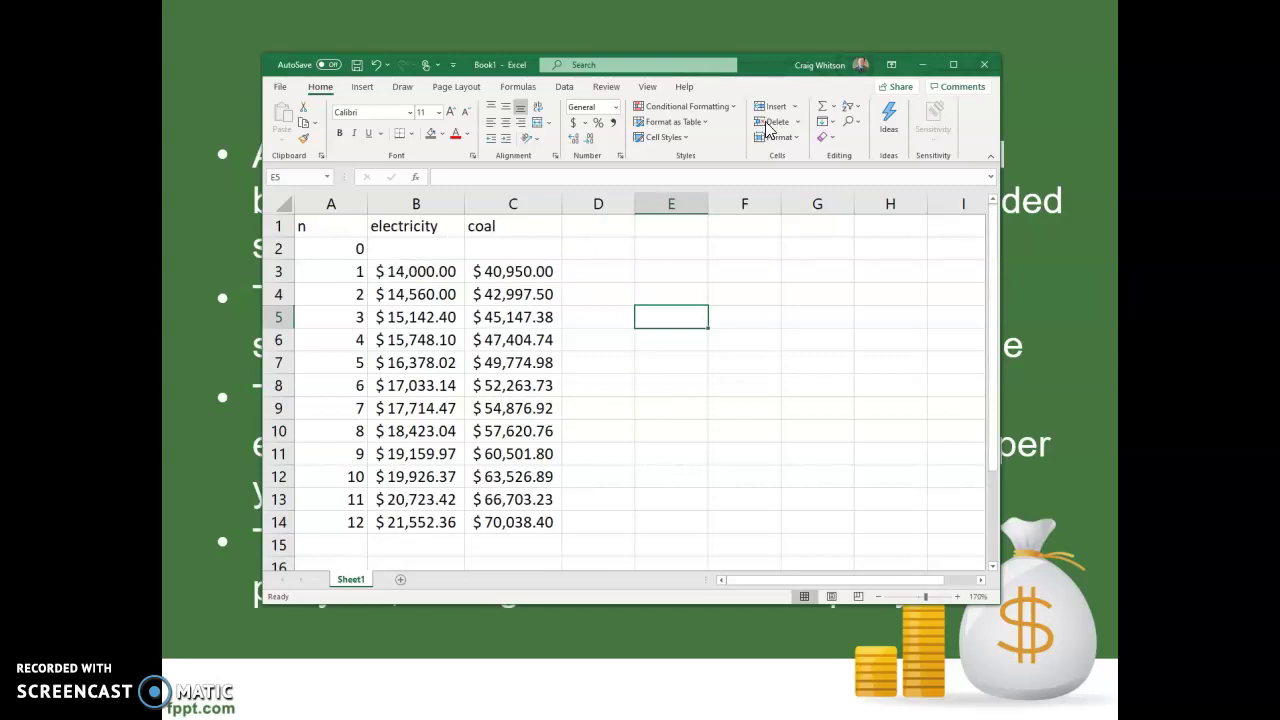
Enter 159000 in D2 on the year 0 row and give it the dollar accounting format
{"action": "mouse_move", "coordinate": [765, 70]}
{"action": "left_mouse_down"}
{"action": "mouse_move", "coordinate": [753, 320]}
{"action": "mouse_move", "coordinate": [700, 505]}
{"action": "mouse_move", "coordinate": [715, 488]}
{"action": "mouse_move", "coordinate": [767, 89]}
{"action": "left_mouse_up"}
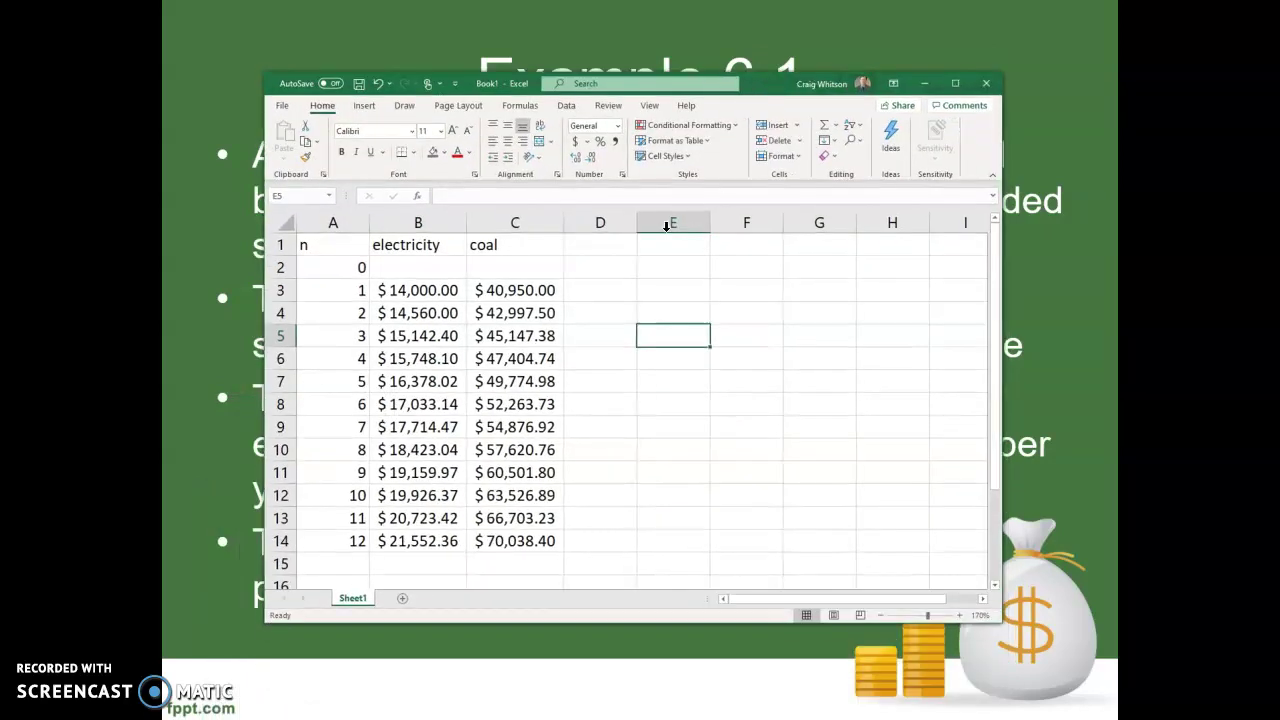
{"action": "left_click", "coordinate": [605, 274]}
{"action": "type", "text": "1590"}
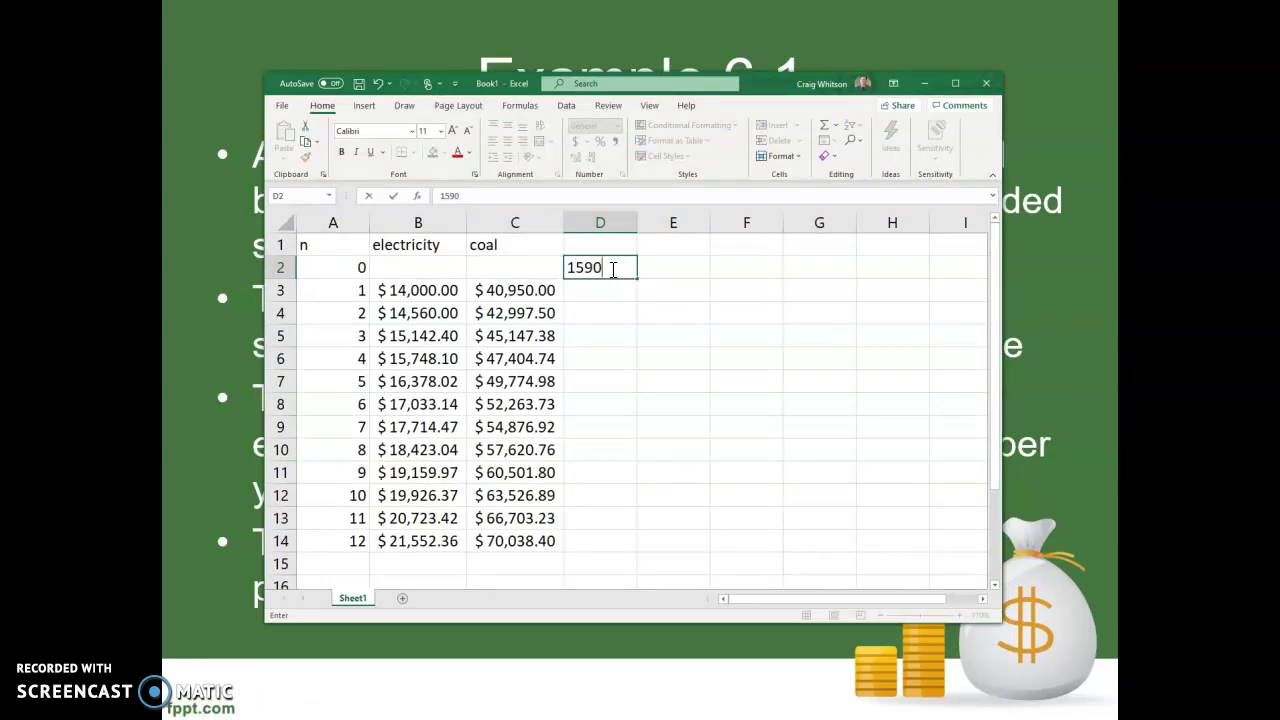
{"action": "key", "text": "Return"}
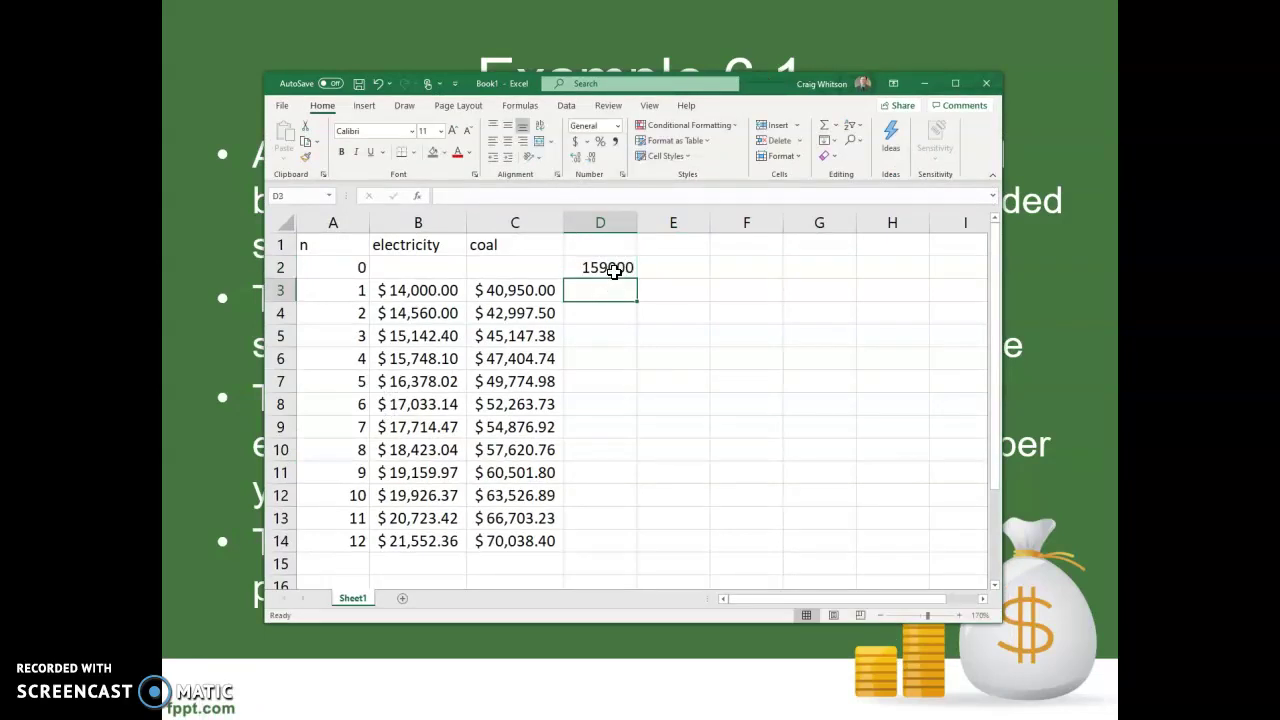
{"action": "left_click", "coordinate": [614, 269]}
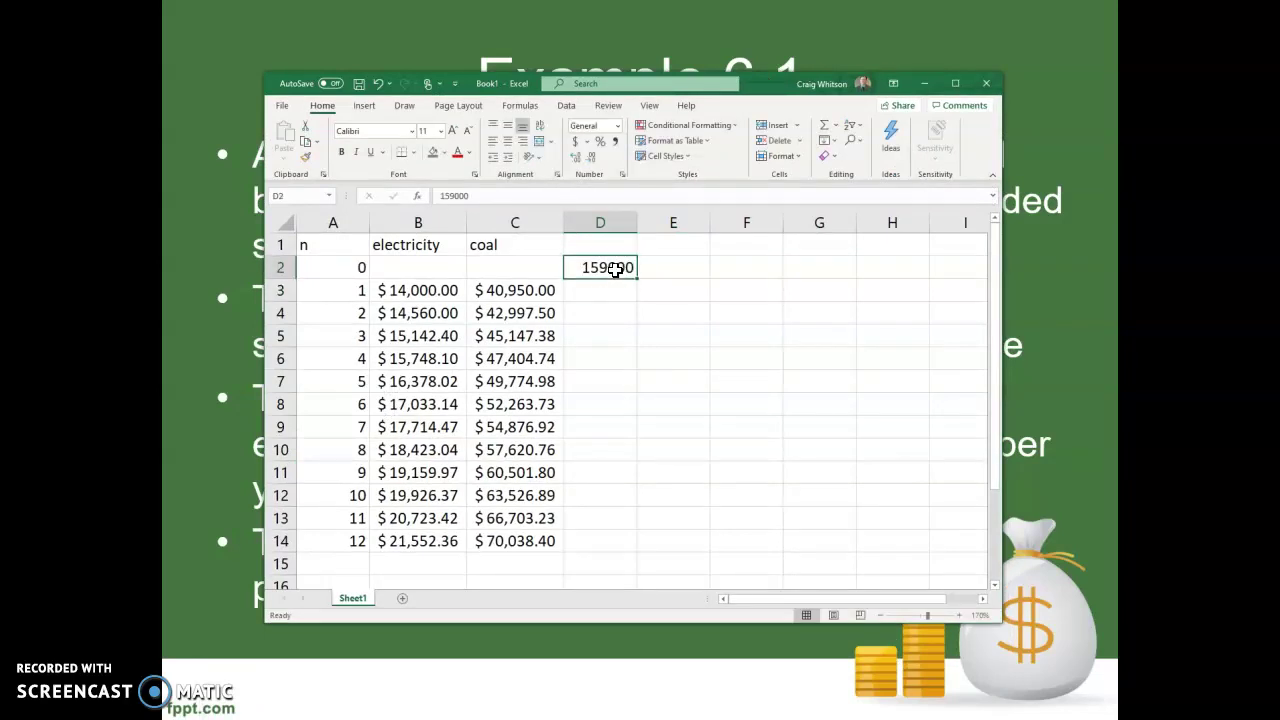
{"action": "left_click", "coordinate": [577, 143]}
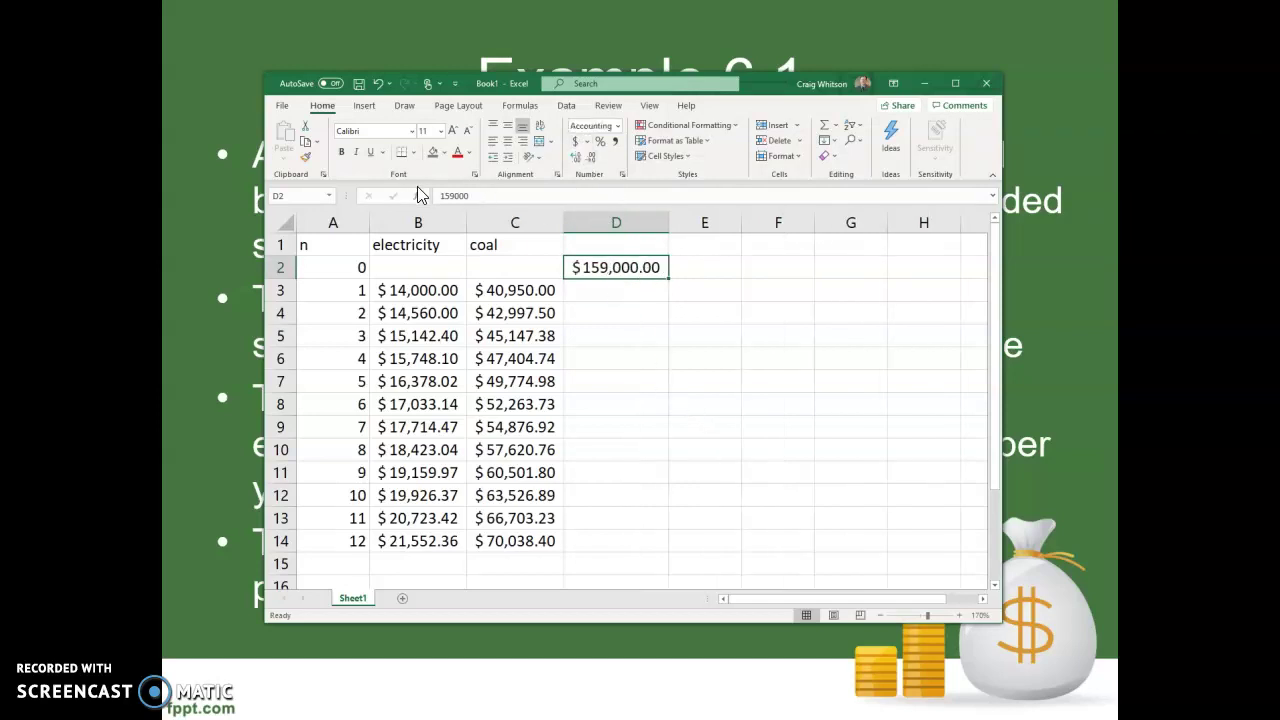
Change the year 0 amount in D2 to -159000
{"action": "left_click", "coordinate": [462, 195]}
{"action": "type", "text": "-"}
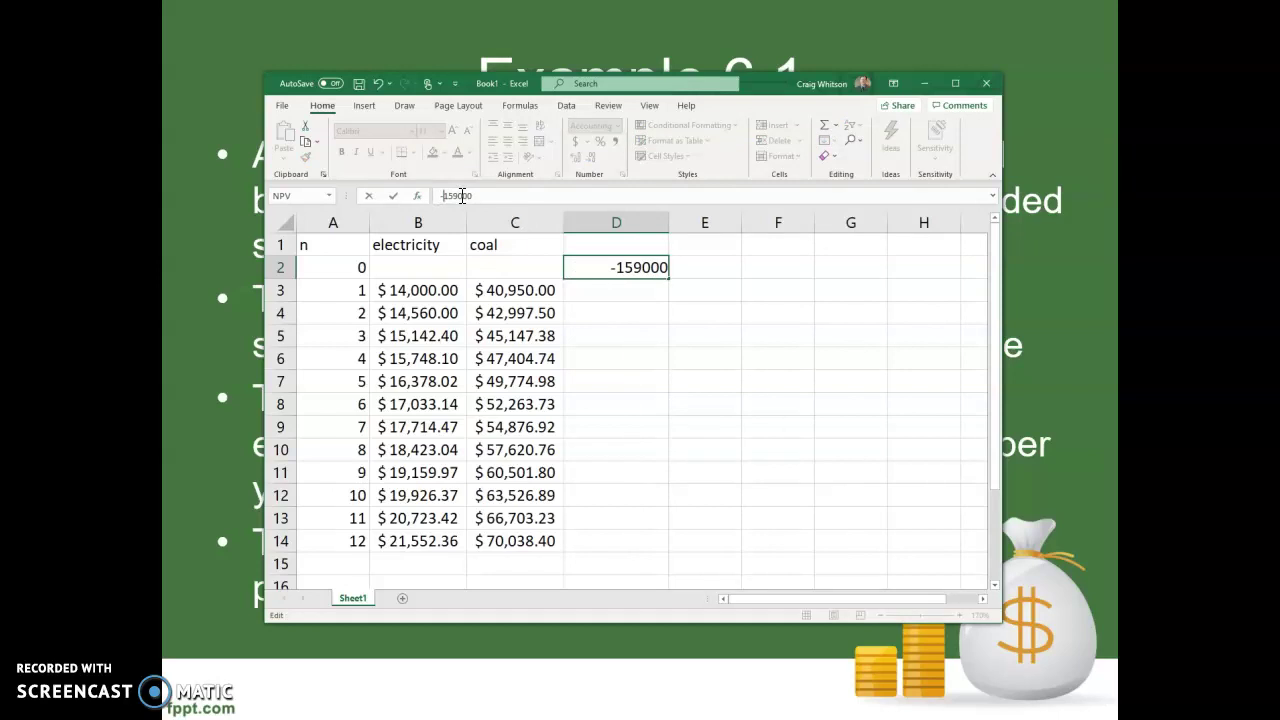
{"action": "key", "text": "Return"}
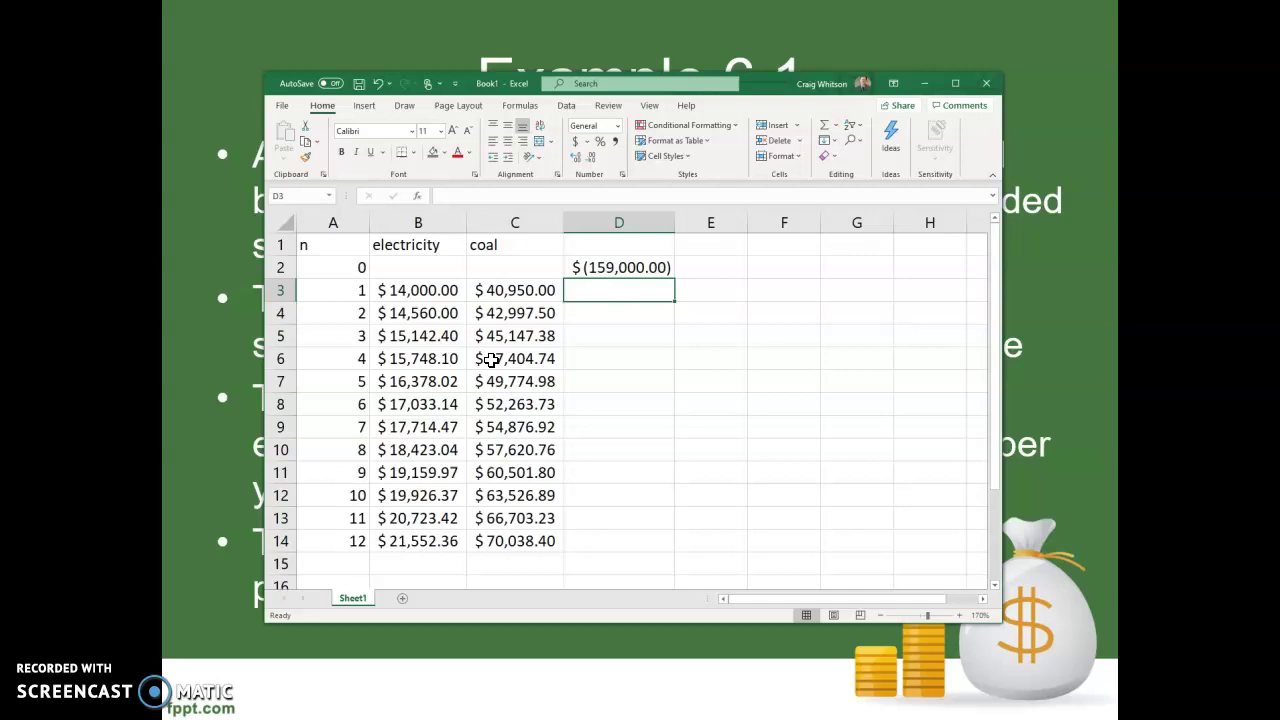
Switch to the slide show and advance to the Example 6.1 slide with the interest rate and question
{"action": "mouse_move", "coordinate": [770, 84]}
{"action": "left_mouse_down"}
{"action": "mouse_move", "coordinate": [700, 252]}
{"action": "mouse_move", "coordinate": [575, 680]}
{"action": "mouse_move", "coordinate": [637, 650]}
{"action": "mouse_move", "coordinate": [755, 85]}
{"action": "mouse_move", "coordinate": [752, 100]}
{"action": "left_mouse_up"}
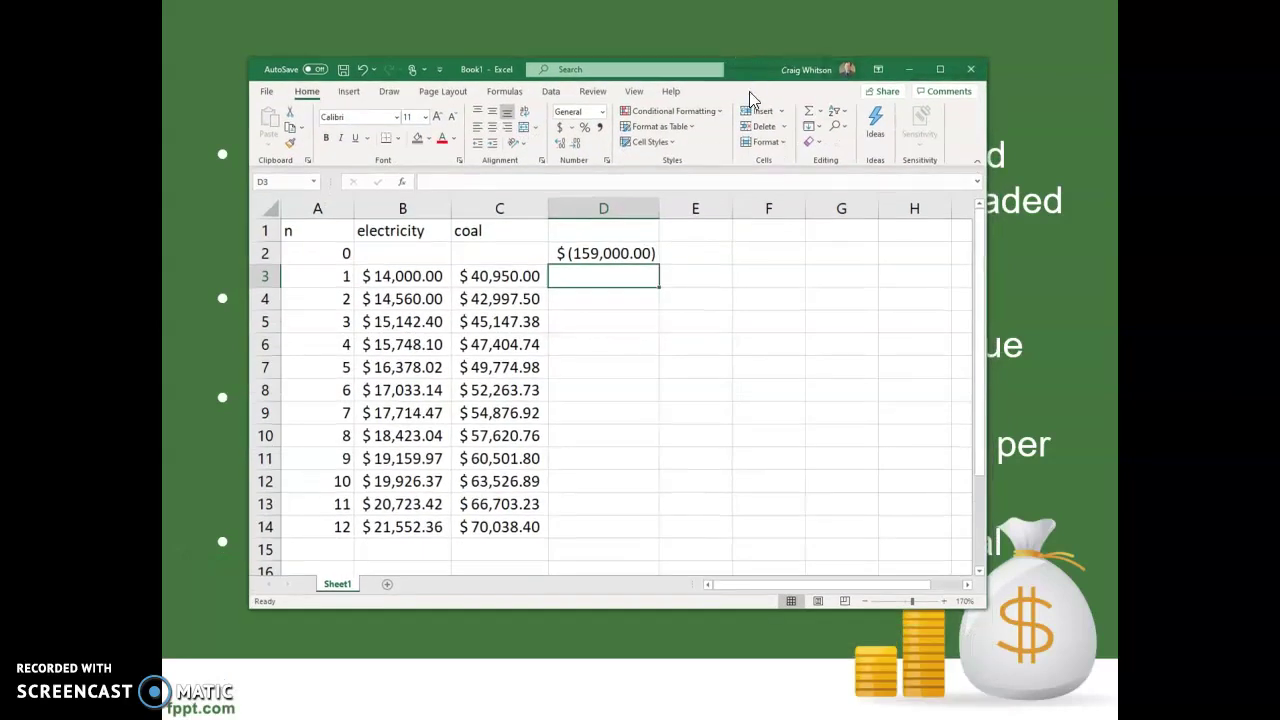
{"action": "left_click", "coordinate": [197, 703]}
{"action": "key", "text": "Right"}
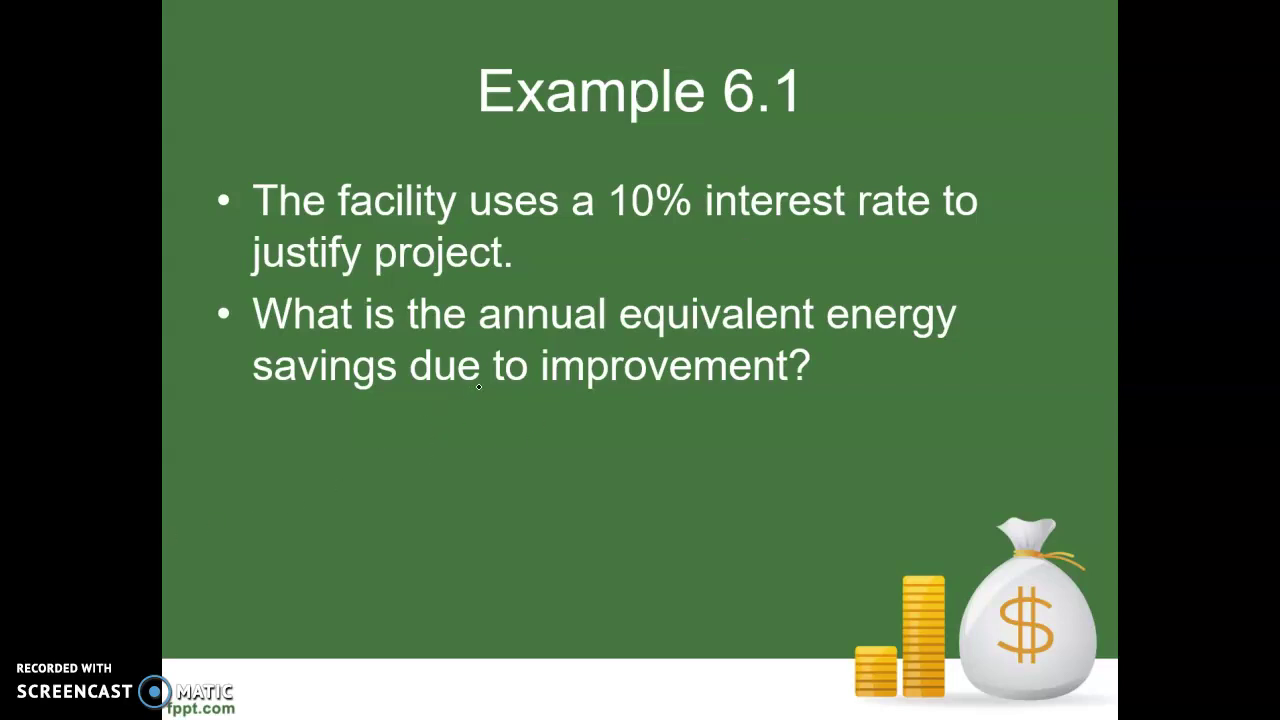
Switch back to the Excel workbook and enter the heading "net cash flow" in E1
{"action": "key", "text": "alt+Tab"}
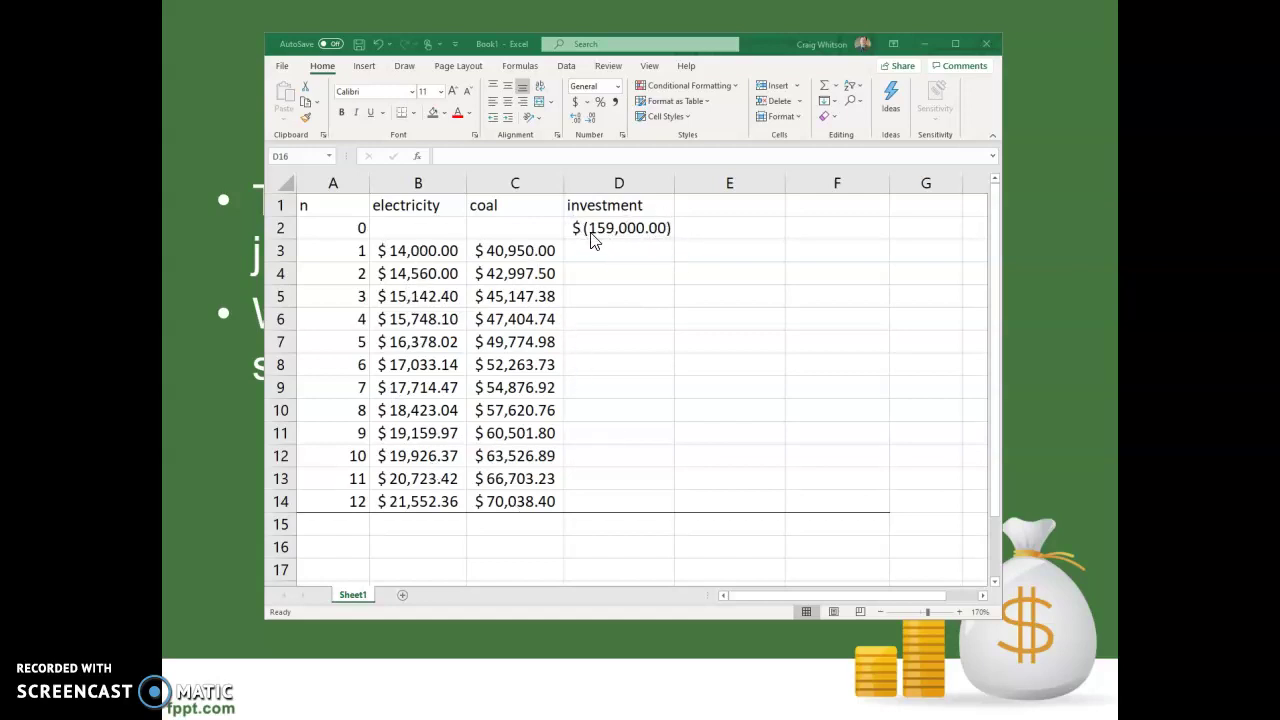
{"action": "left_click", "coordinate": [753, 211]}
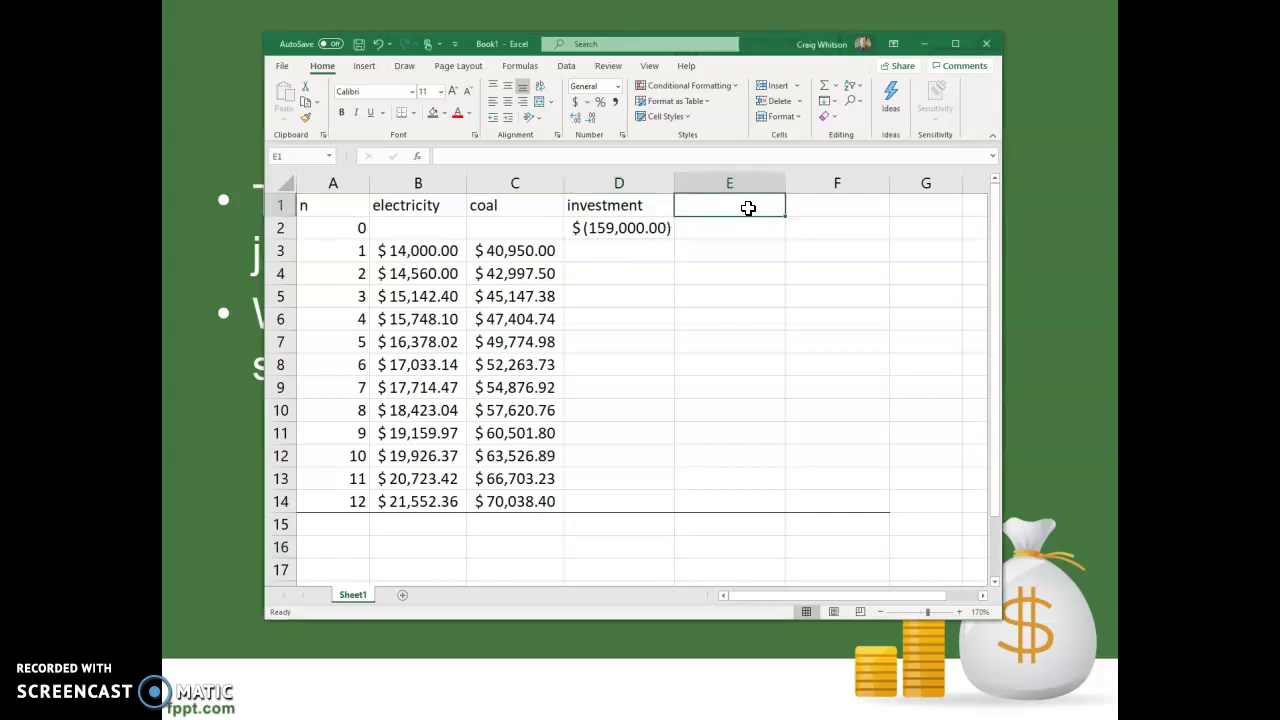
{"action": "type", "text": "net cash"}
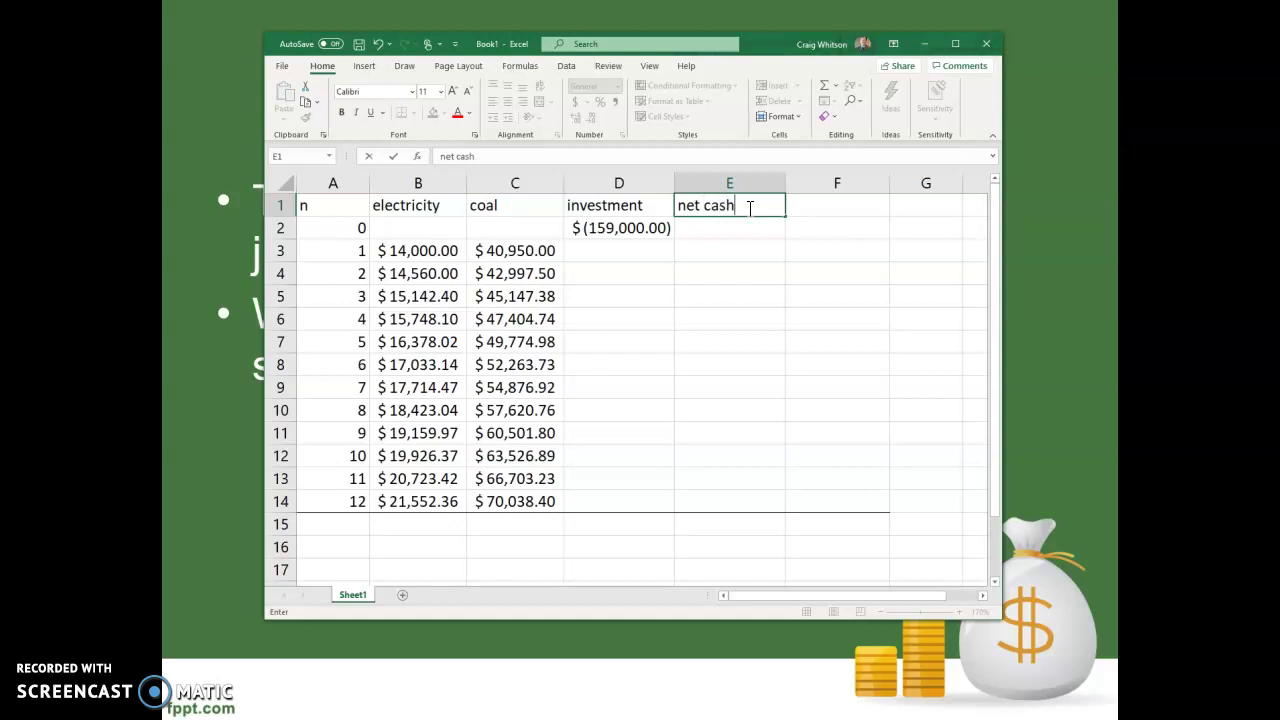
{"action": "type", "text": " flow"}
{"action": "key", "text": "Return"}
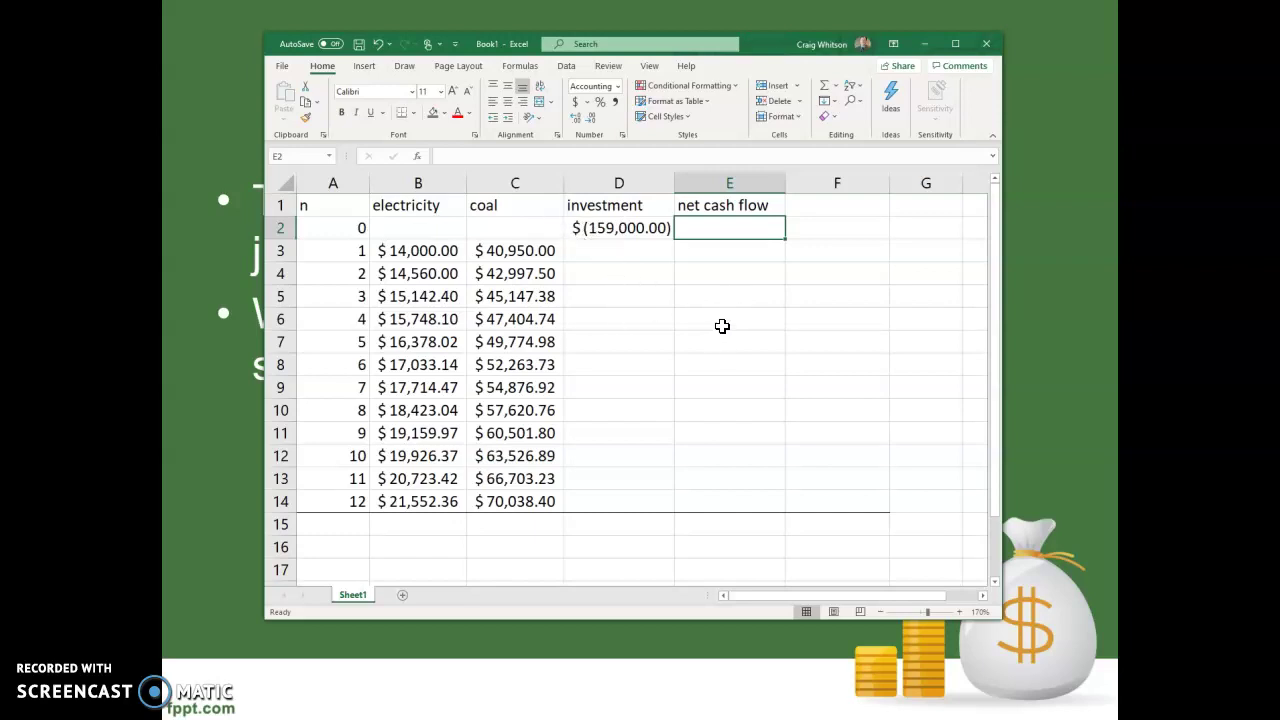
Enter a SUM formula in E2 that adds the year 0 amounts in B2:D2
{"action": "type", "text": "=sum"}
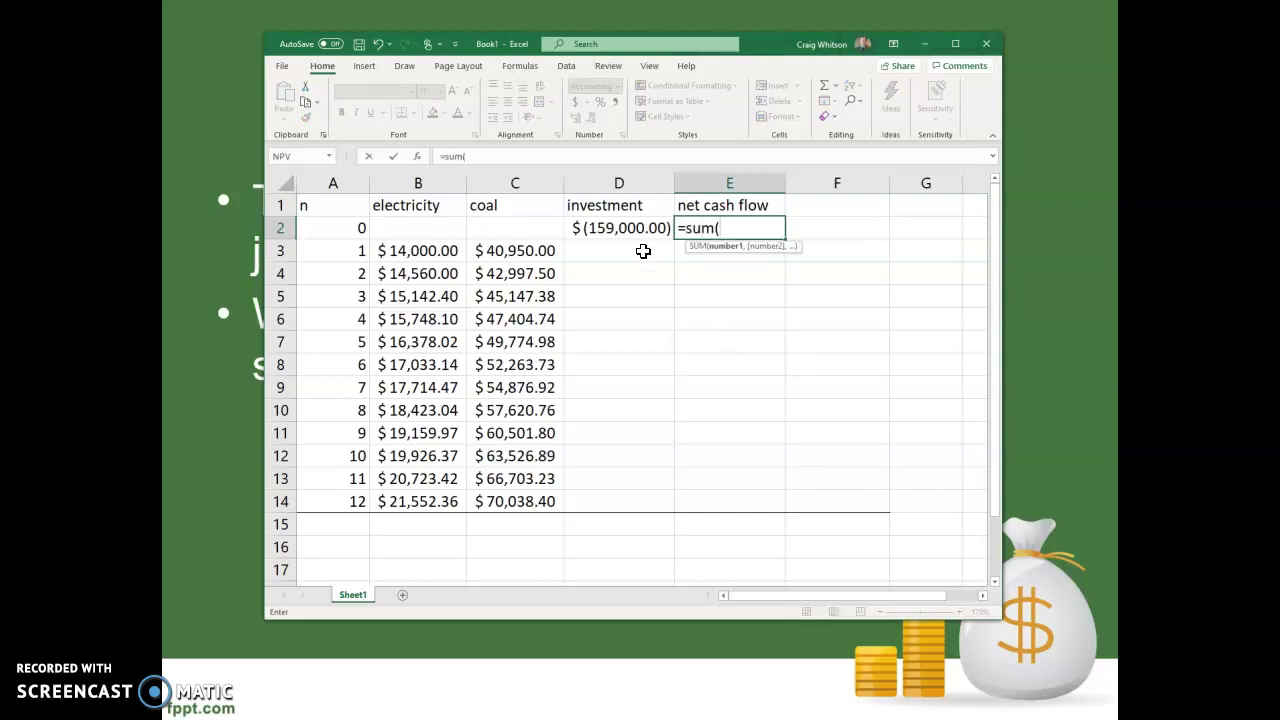
{"action": "left_click", "coordinate": [436, 231]}
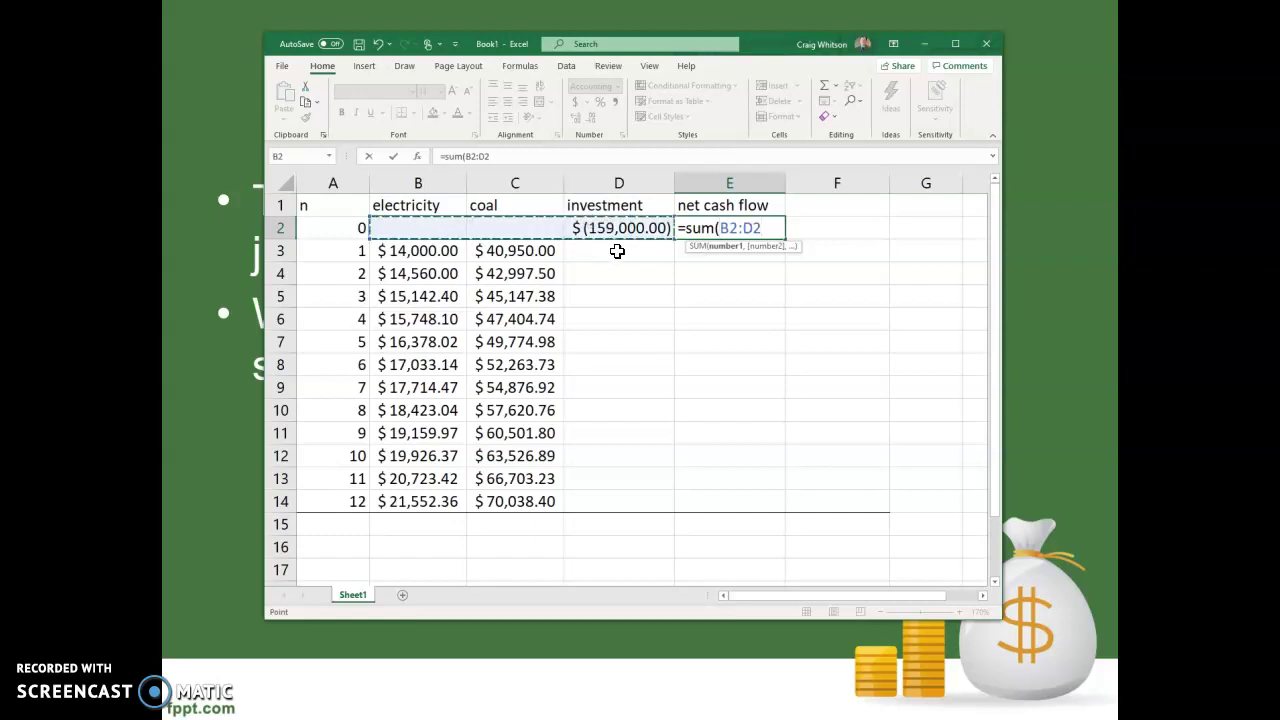
{"action": "type", "text": ")"}
{"action": "key", "text": "Return"}
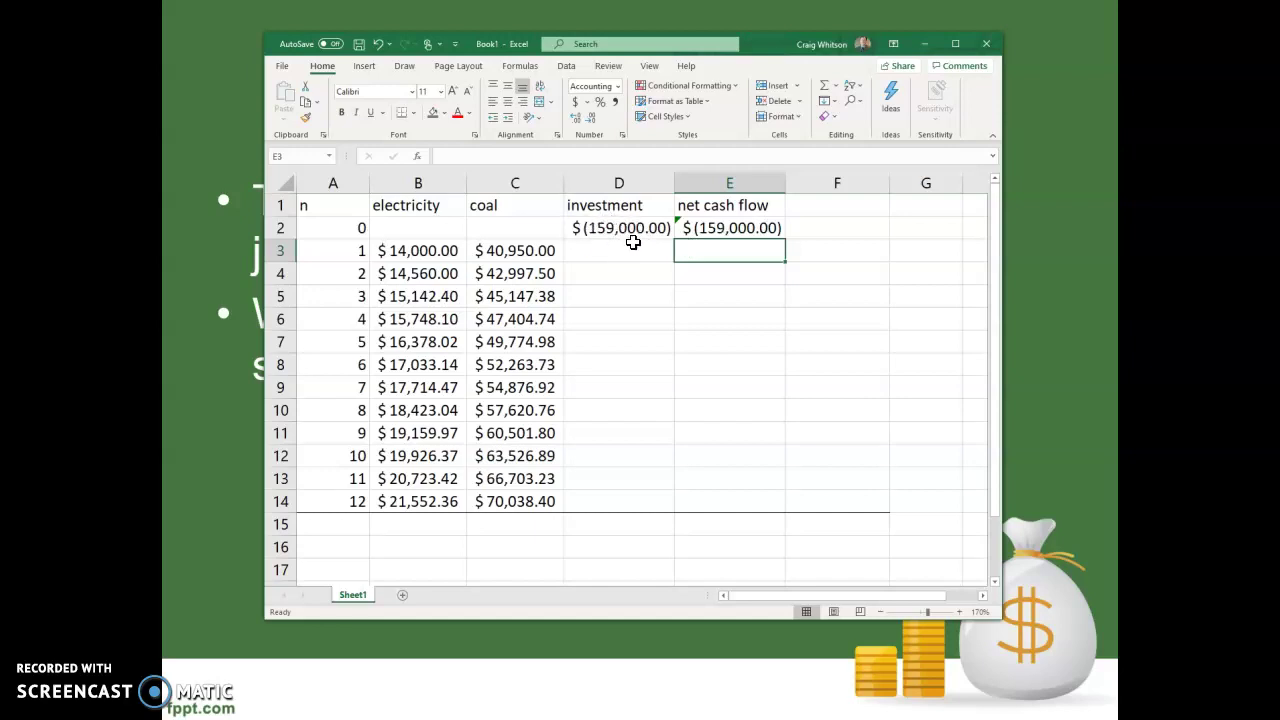
Fill the net cash flow formula from E2 down to E14 and check the formula in the year 12 row
{"action": "left_click", "coordinate": [764, 228]}
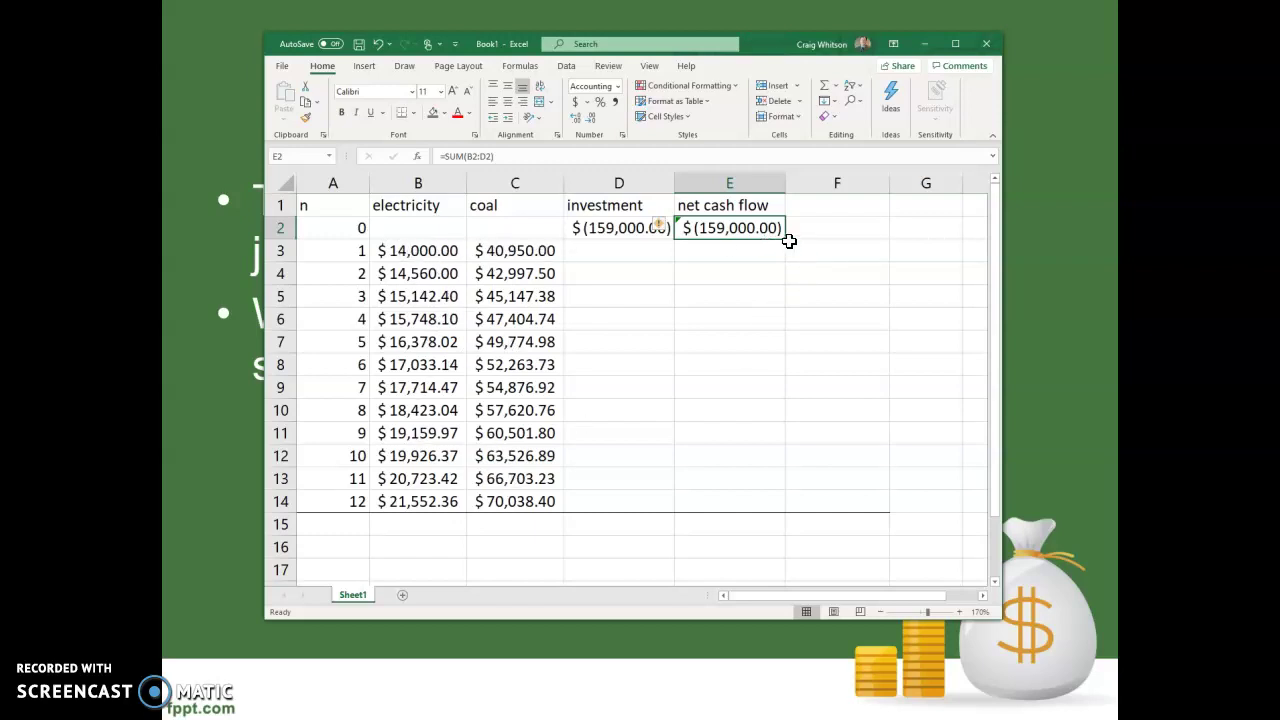
{"action": "left_click_drag", "start_coordinate": [785, 241], "coordinate": [740, 506]}
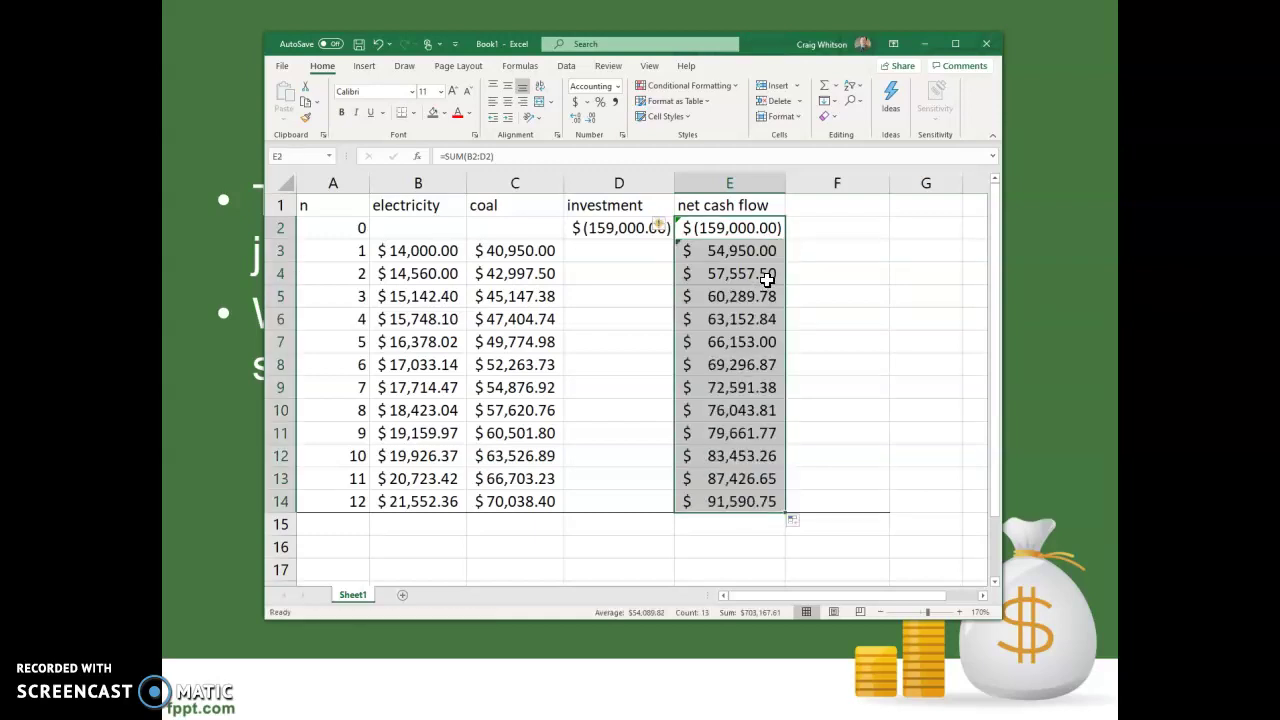
{"action": "left_click", "coordinate": [712, 544]}
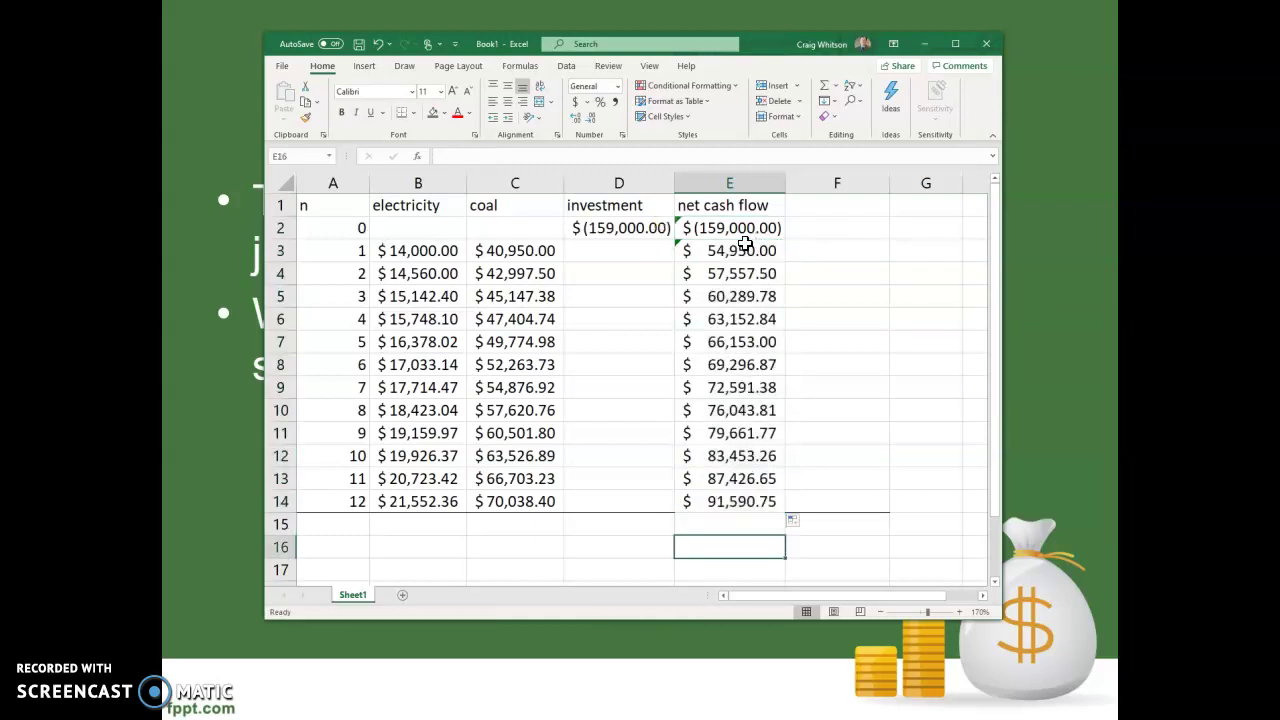
{"action": "left_click", "coordinate": [722, 498]}
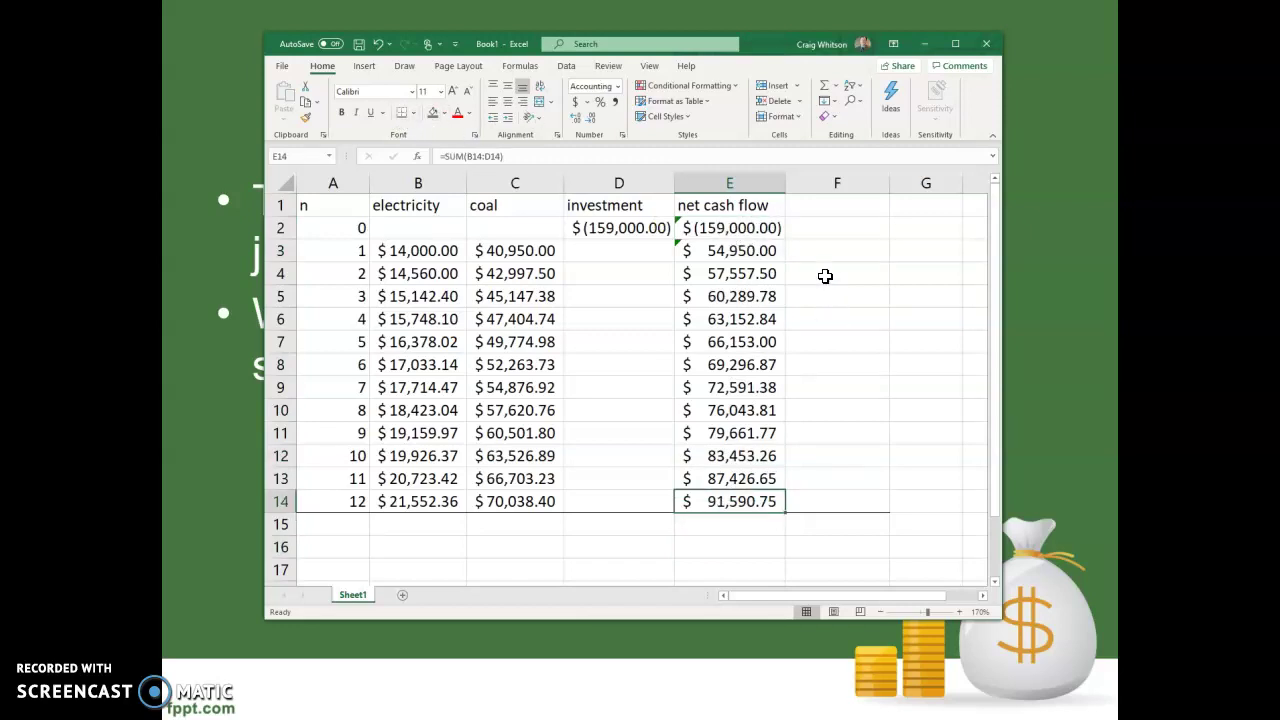
Enter the heading "FV" in F1
{"action": "left_click", "coordinate": [850, 203]}
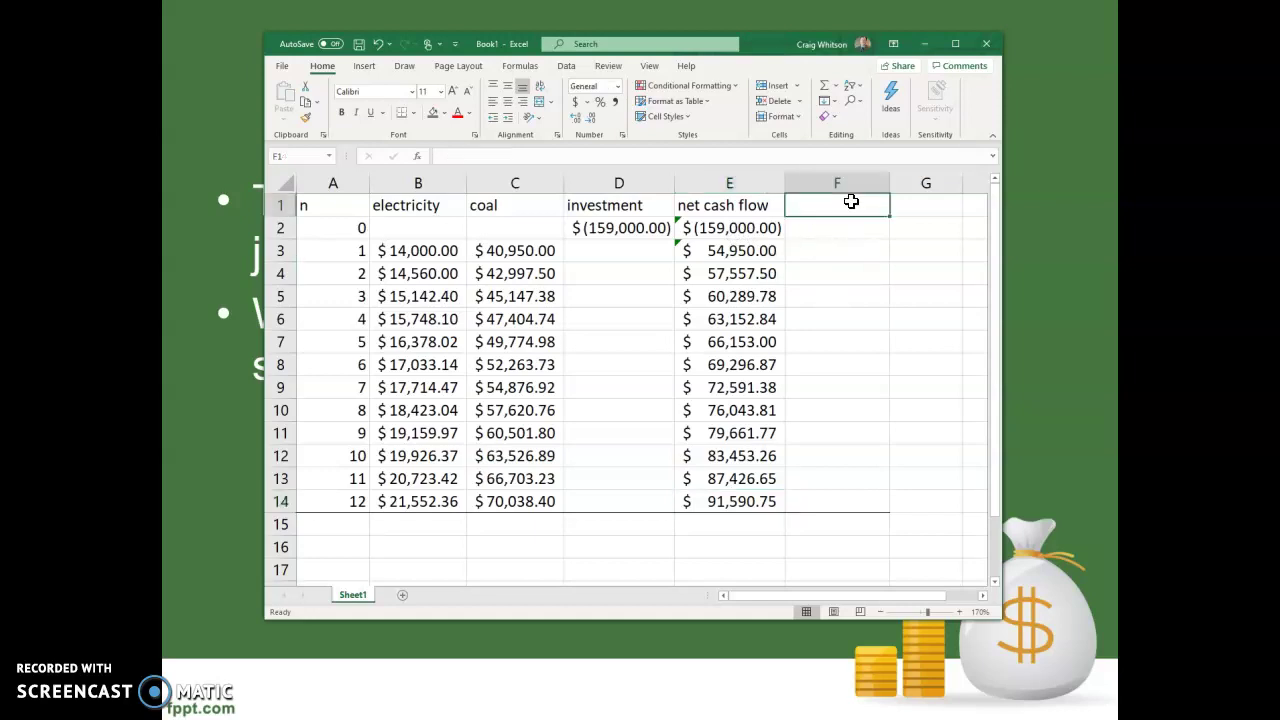
{"action": "type", "text": "FV"}
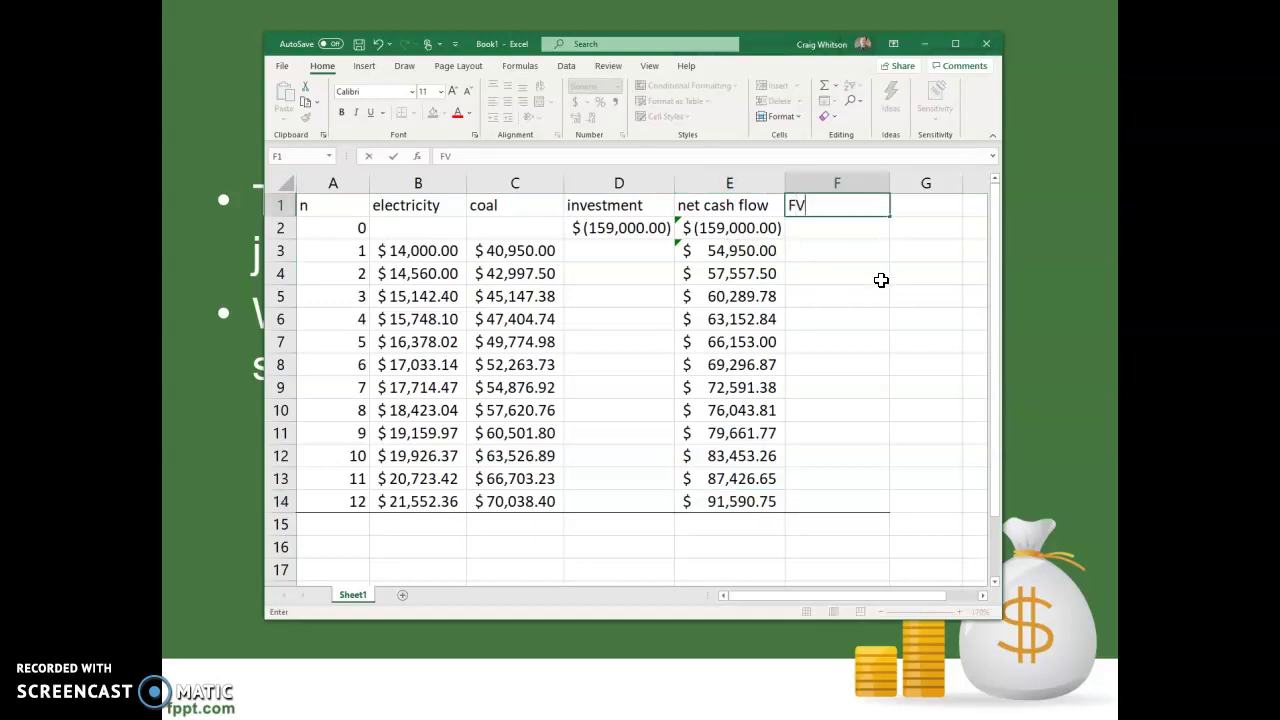
{"action": "key", "text": "Return"}
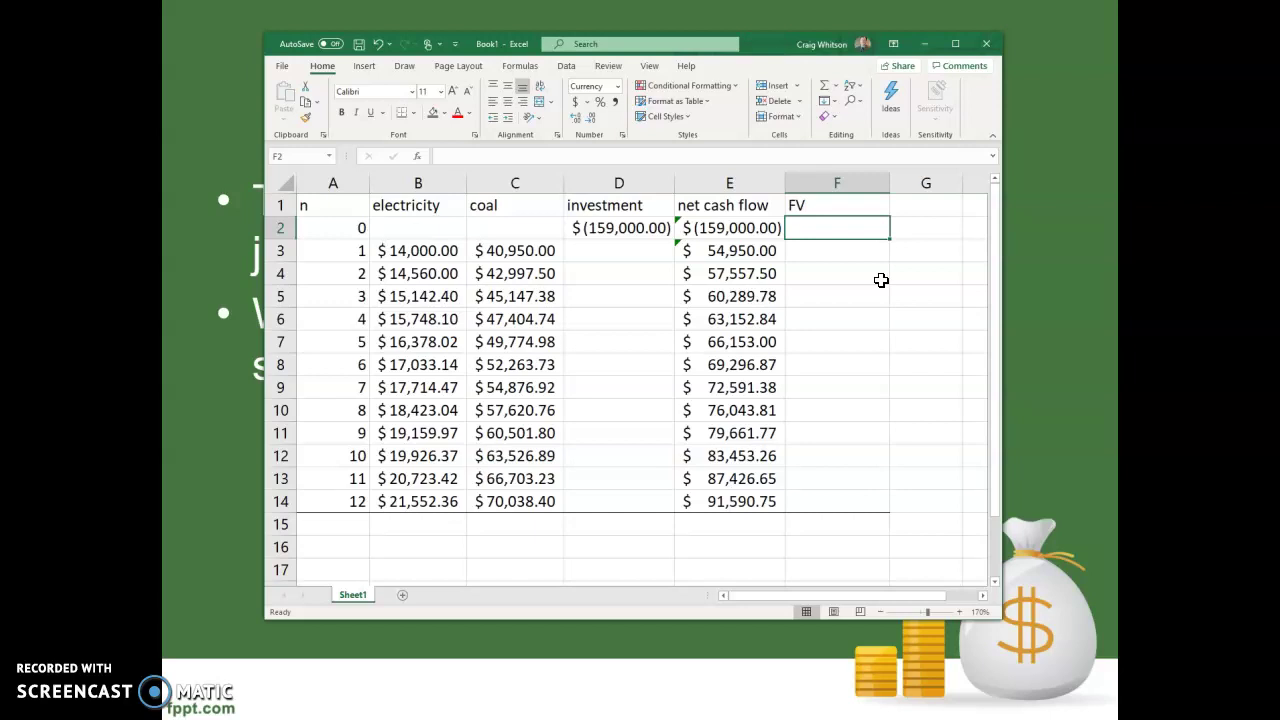
Enter =fv(.10,12-A2,,-E2) in F2 to get the year 12 future value of the year 0 net cash flow
{"action": "type", "text": "="}
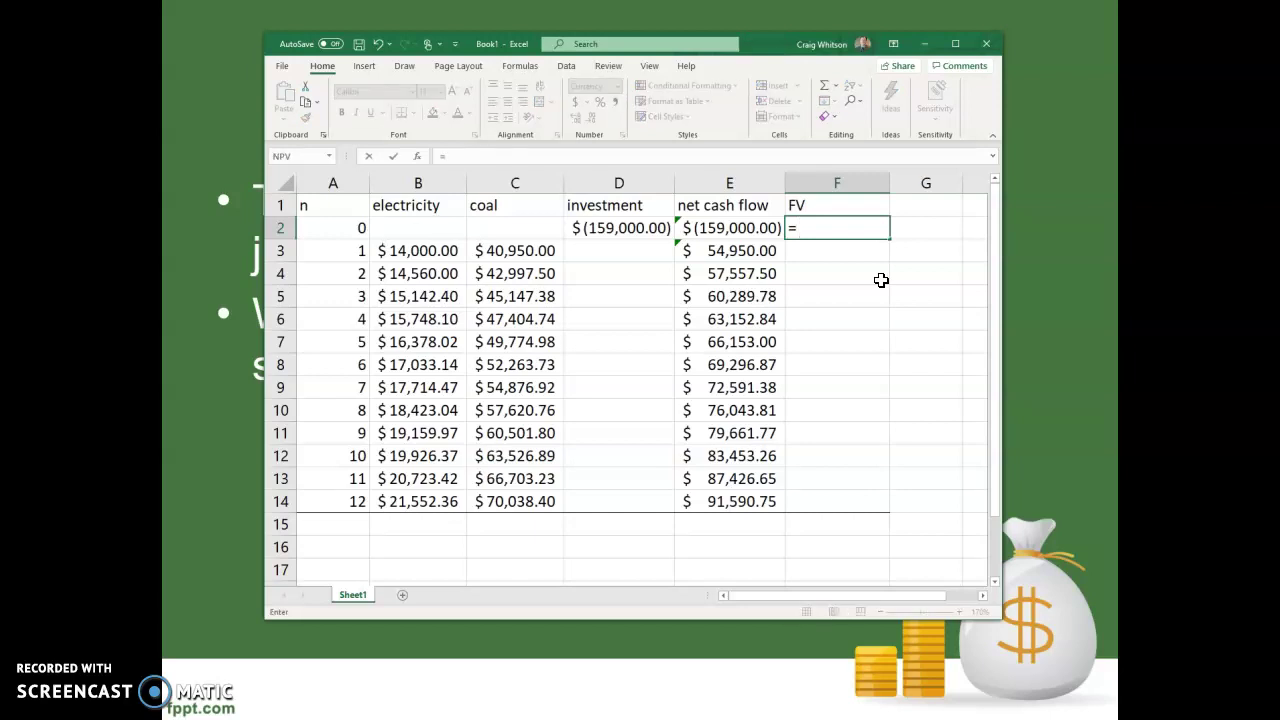
{"action": "type", "text": "fv"}
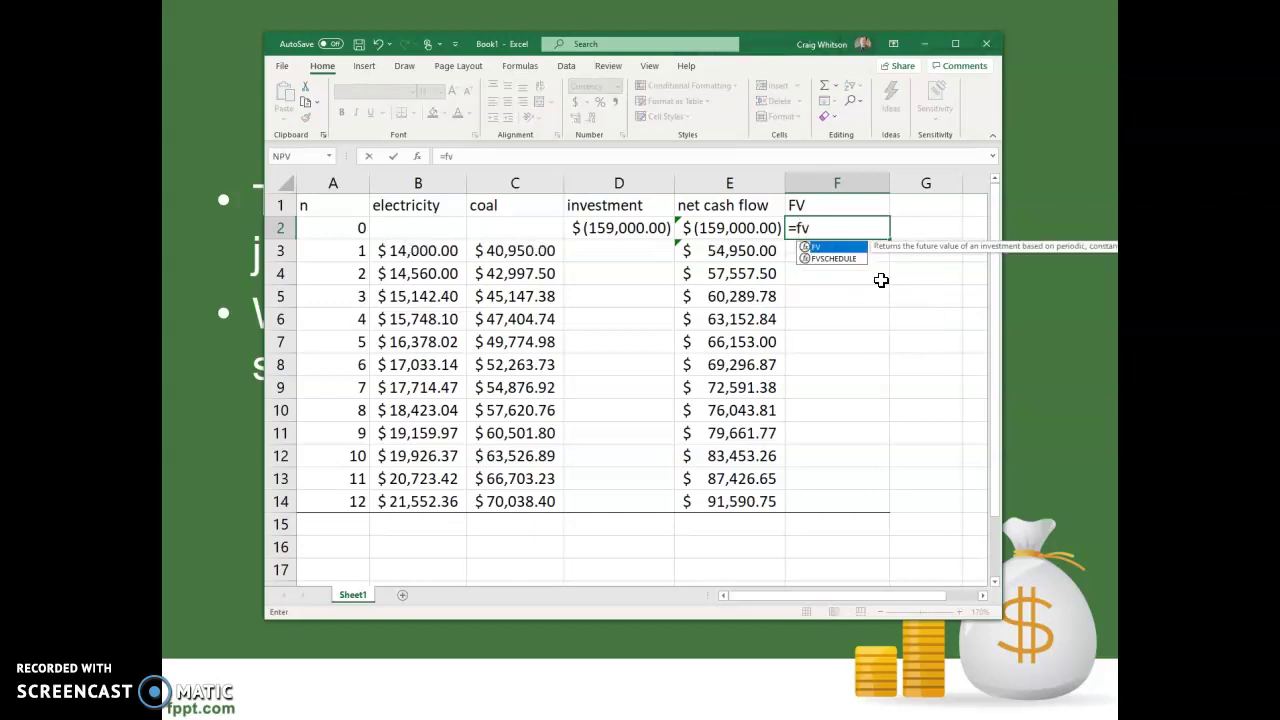
{"action": "type", "text": "("}
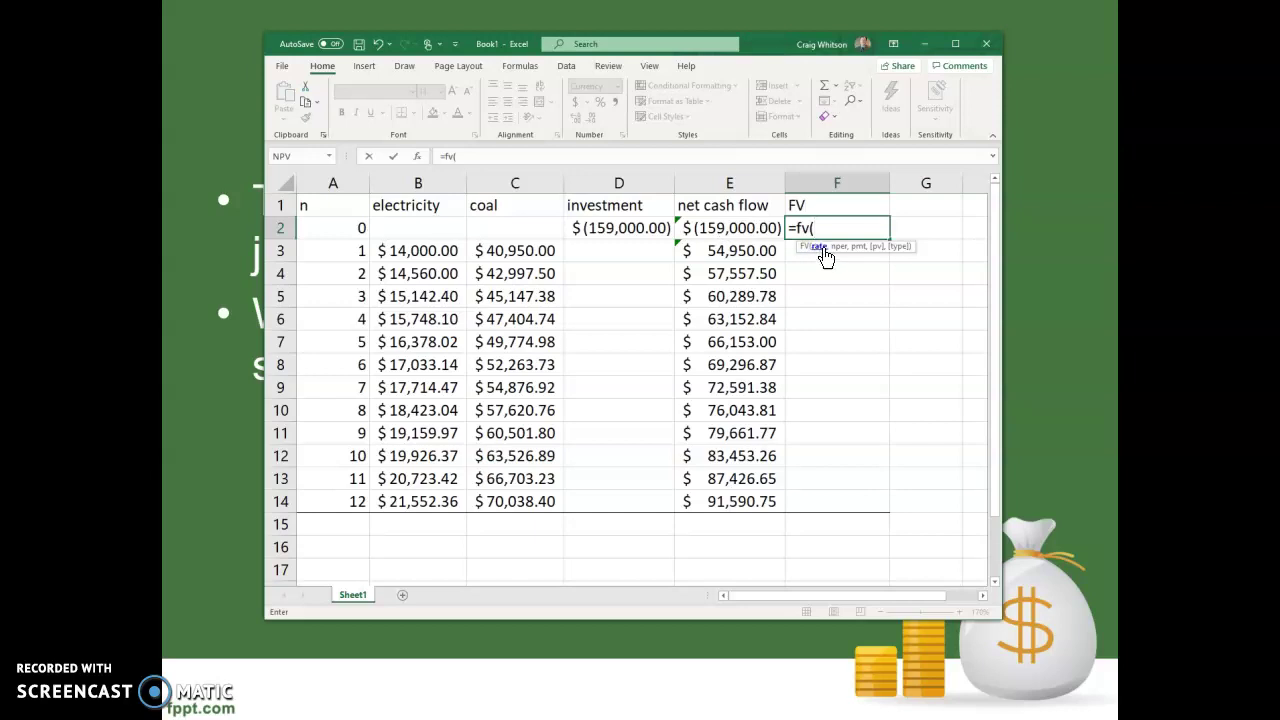
{"action": "type", "text": "10"}
{"action": "type", "text": ",12-"}
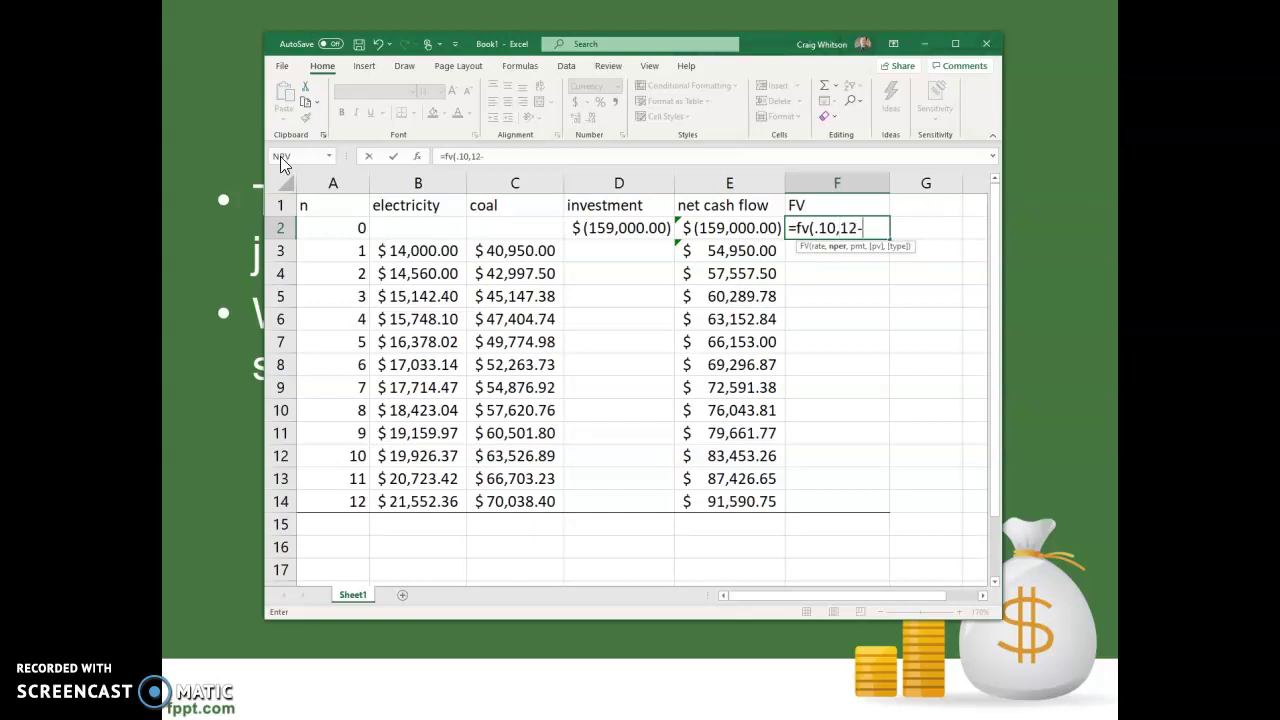
{"action": "left_click", "coordinate": [334, 231]}
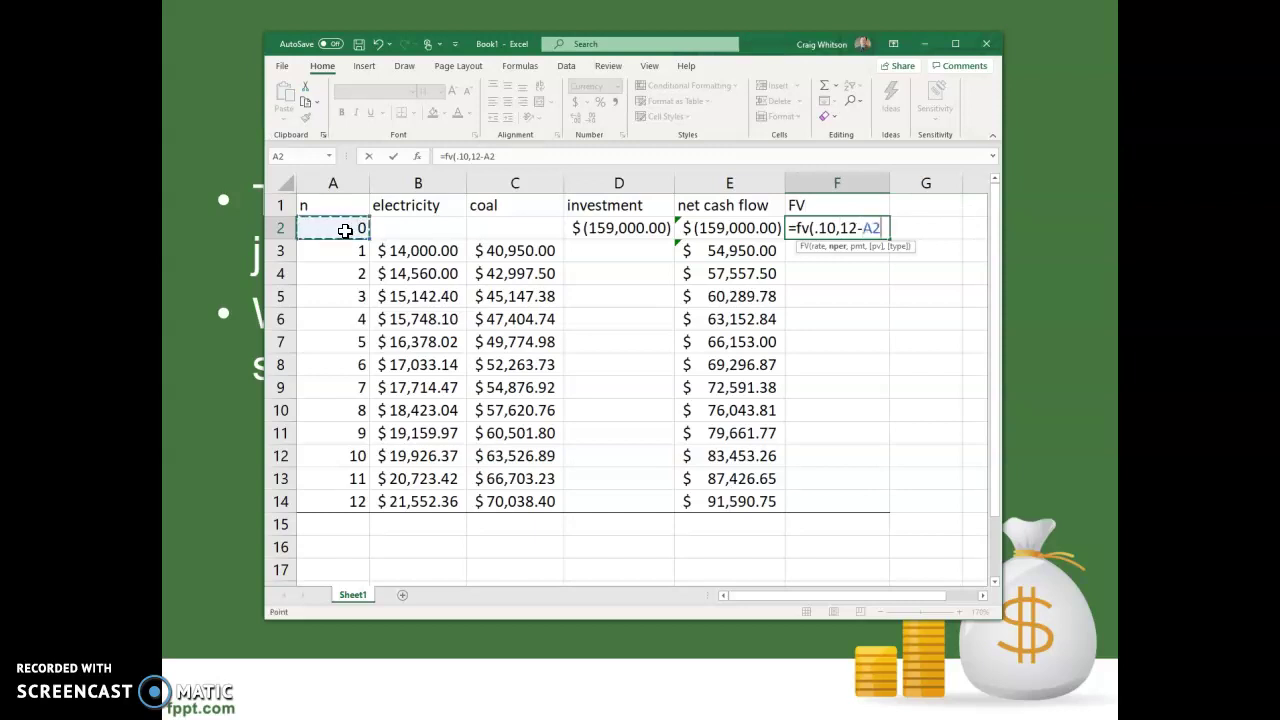
{"action": "type", "text": ","}
{"action": "type", "text": ",-"}
{"action": "left_click", "coordinate": [719, 228]}
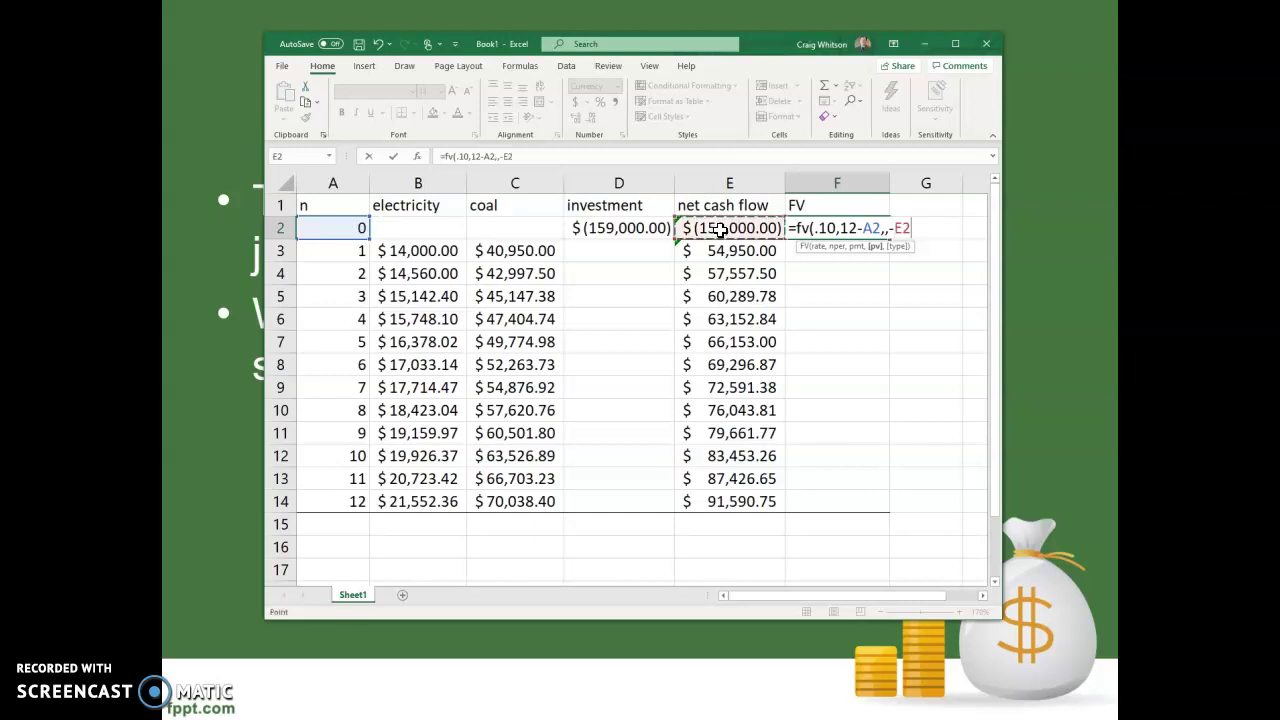
{"action": "type", "text": ")"}
{"action": "key", "text": "Return"}
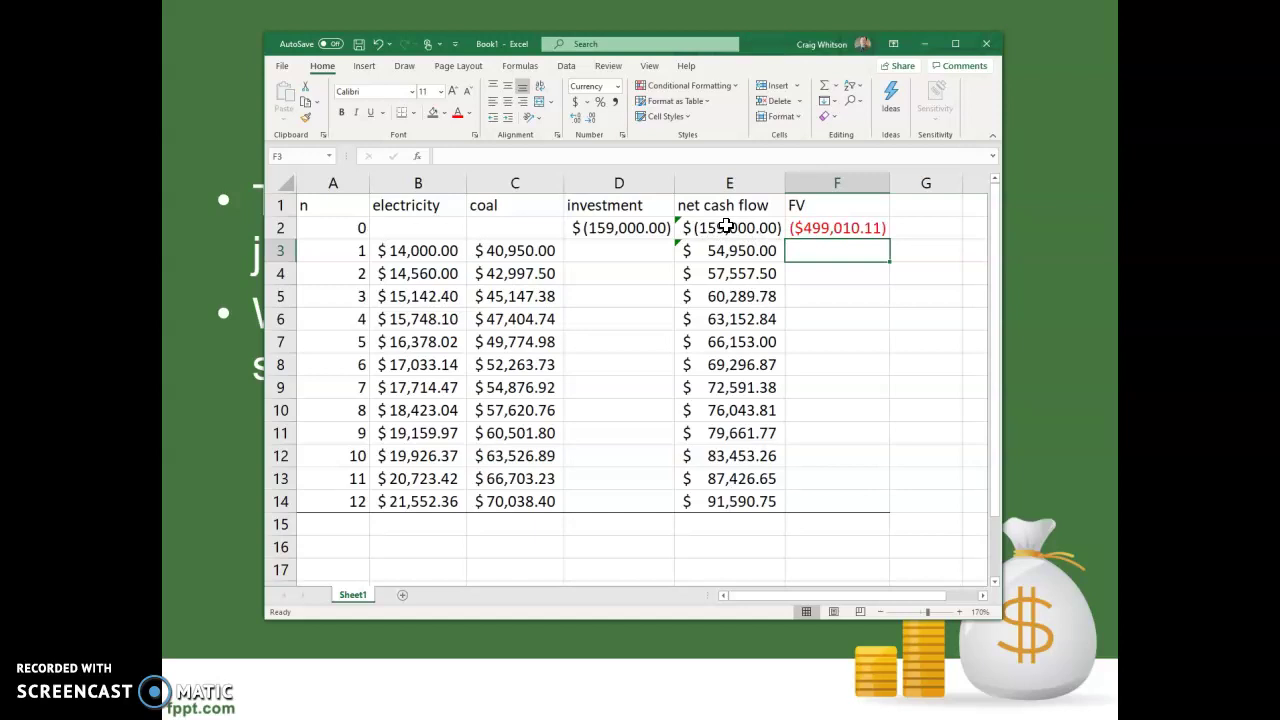
Fill the FV formula from F2 down to F14 and check the copied formulas in F3 and F14
{"action": "left_click", "coordinate": [828, 230]}
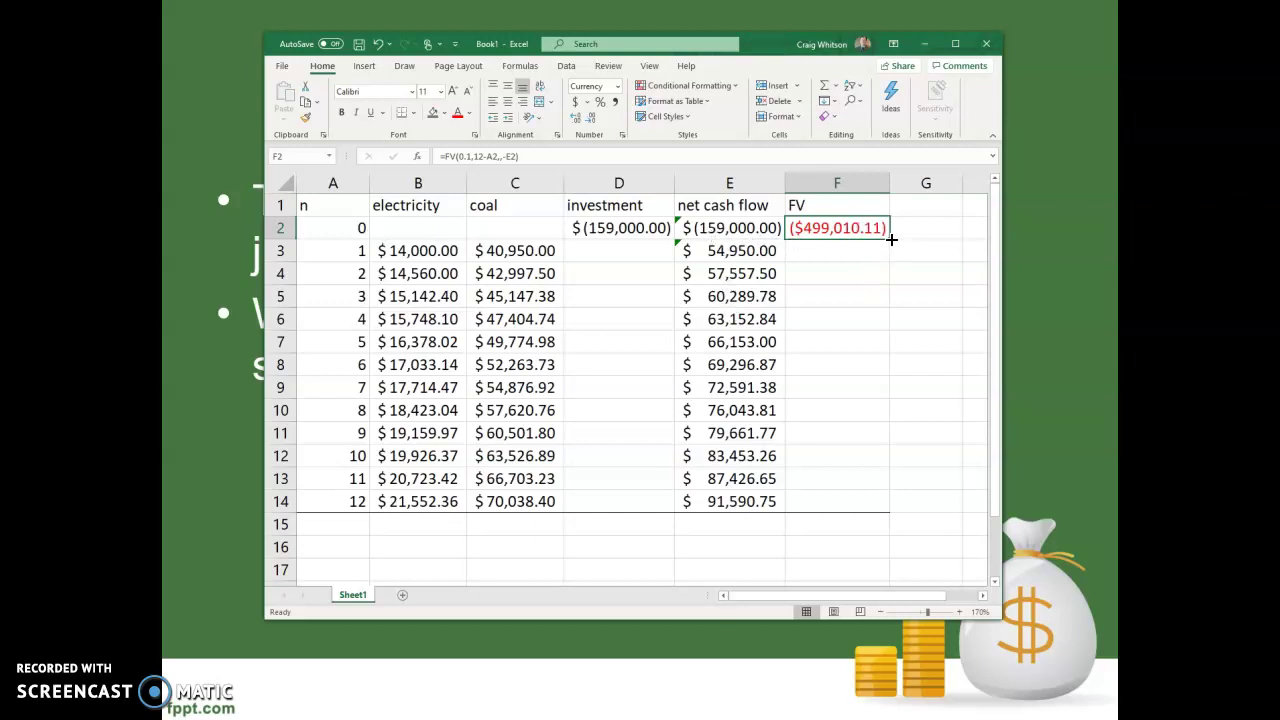
{"action": "left_click_drag", "start_coordinate": [890, 239], "coordinate": [886, 506]}
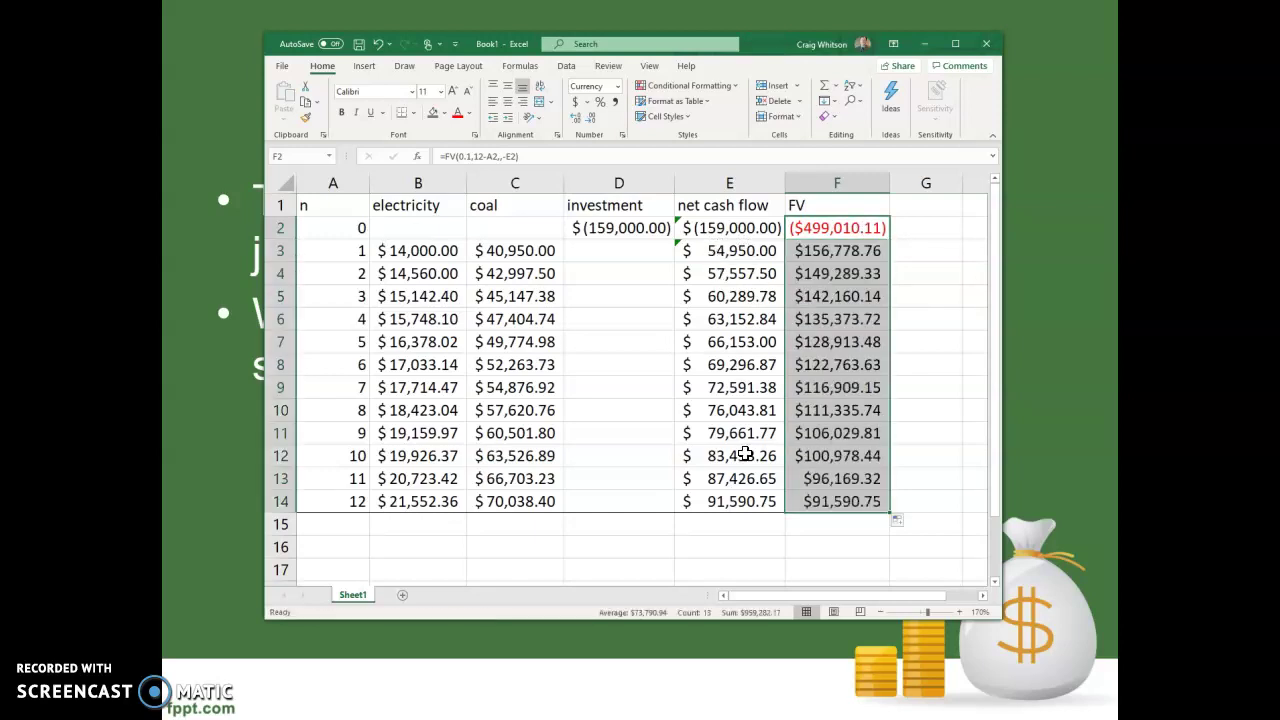
{"action": "left_click", "coordinate": [828, 256]}
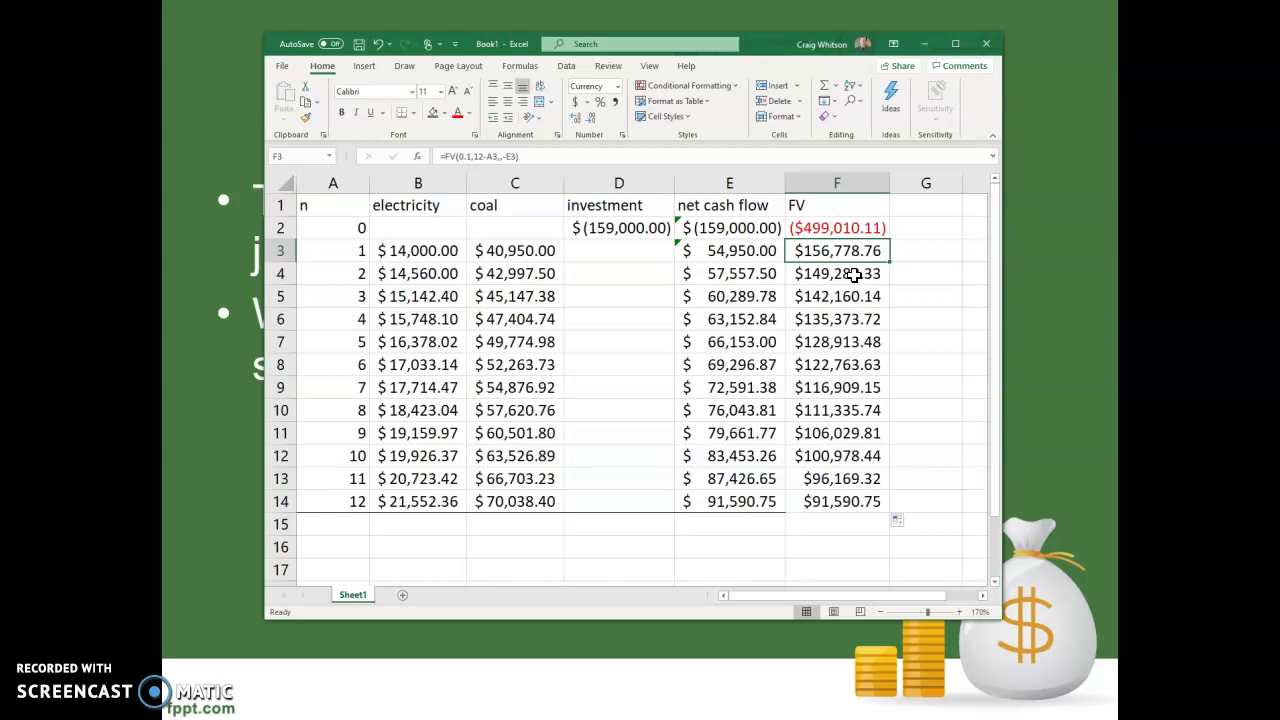
{"action": "left_click", "coordinate": [812, 502]}
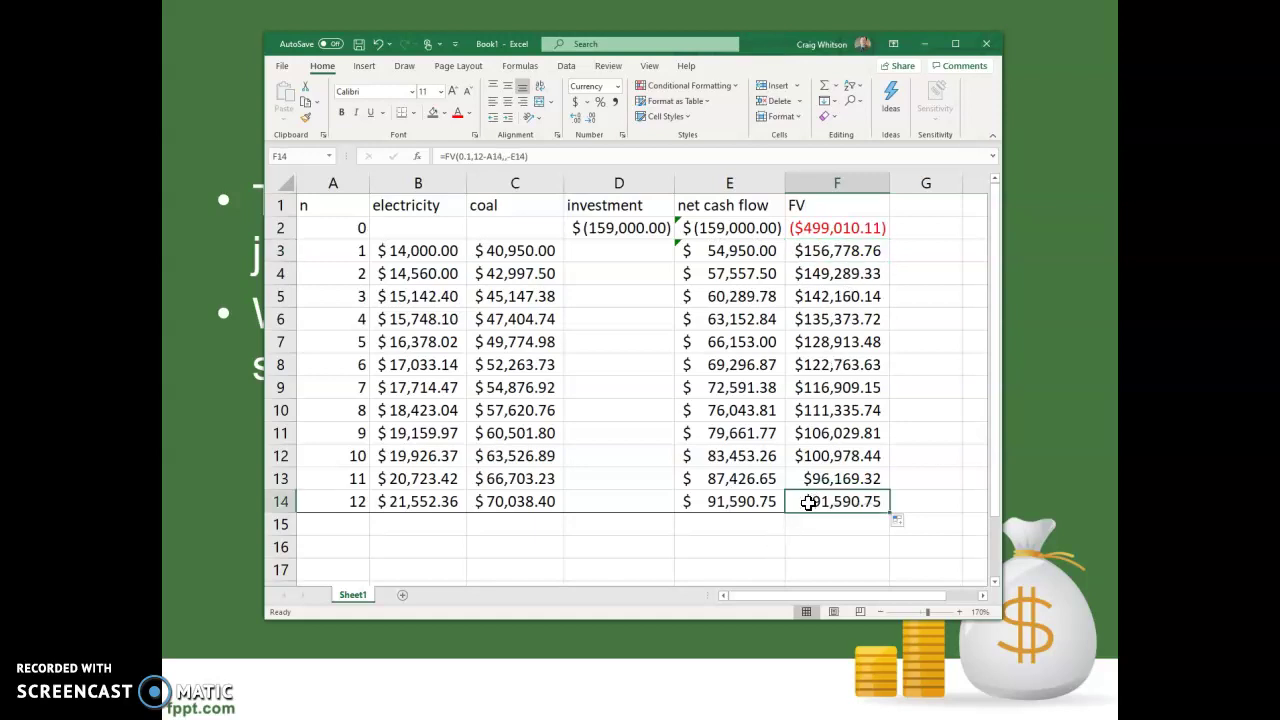
{"action": "left_click", "coordinate": [840, 546]}
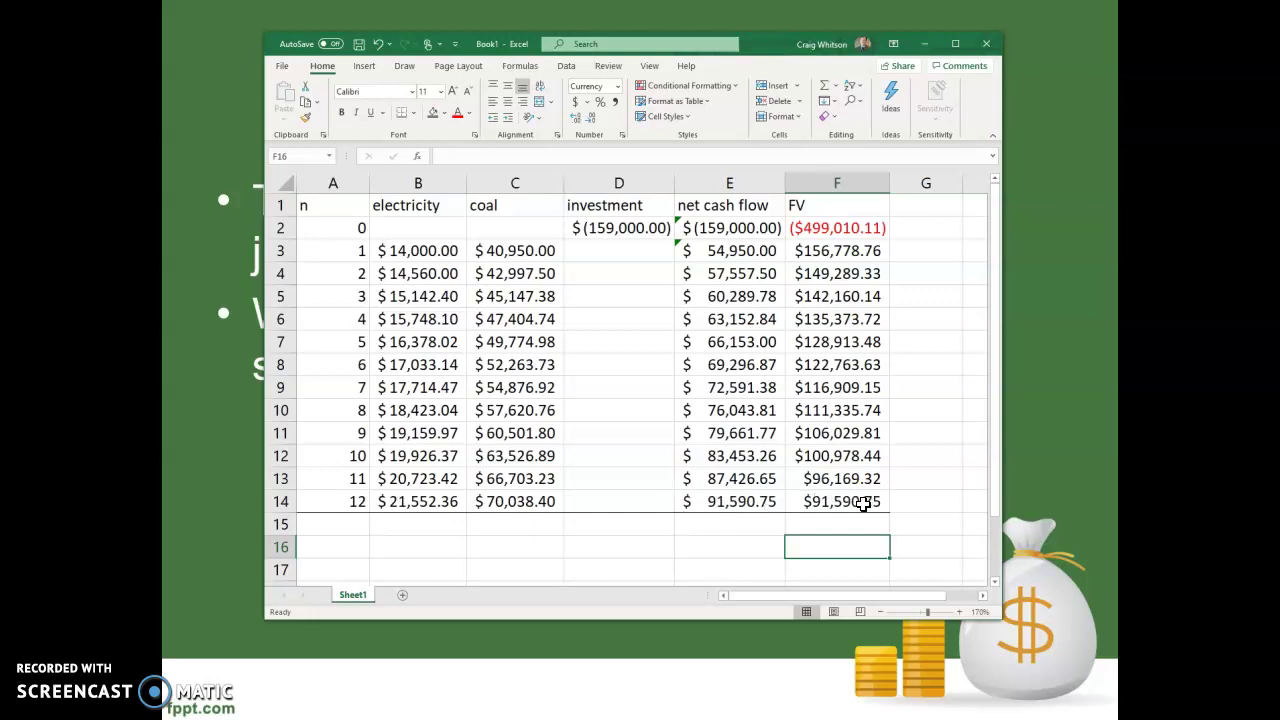
{"action": "left_click", "coordinate": [745, 504]}
{"action": "left_click", "coordinate": [832, 503]}
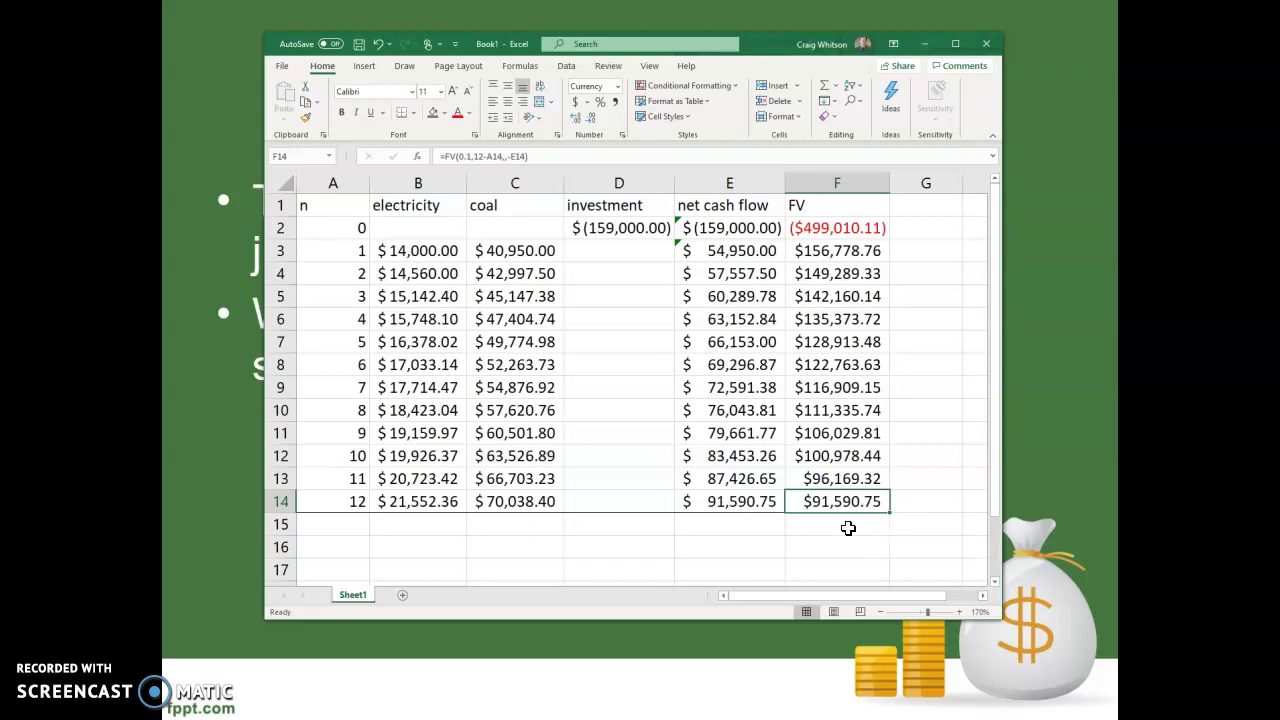
Total the future values in F15 with =sum(F2:F14)
{"action": "left_click", "coordinate": [847, 527]}
{"action": "type", "text": "=s"}
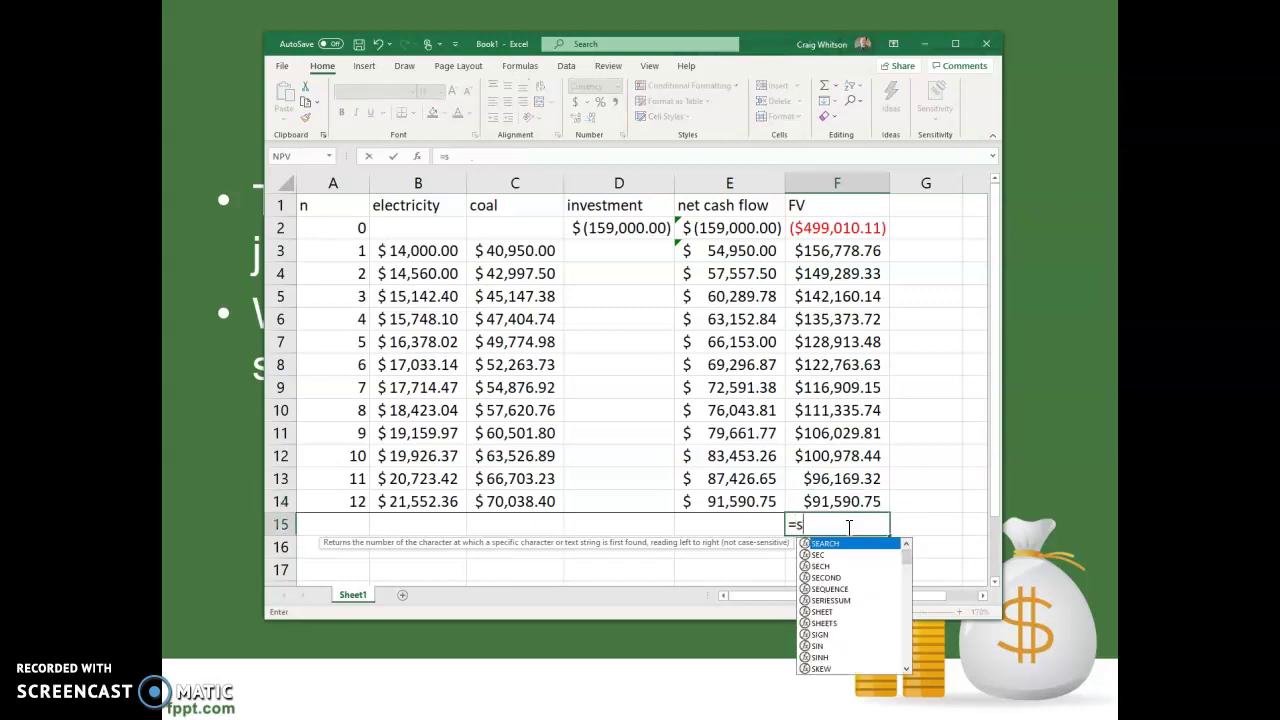
{"action": "type", "text": "um("}
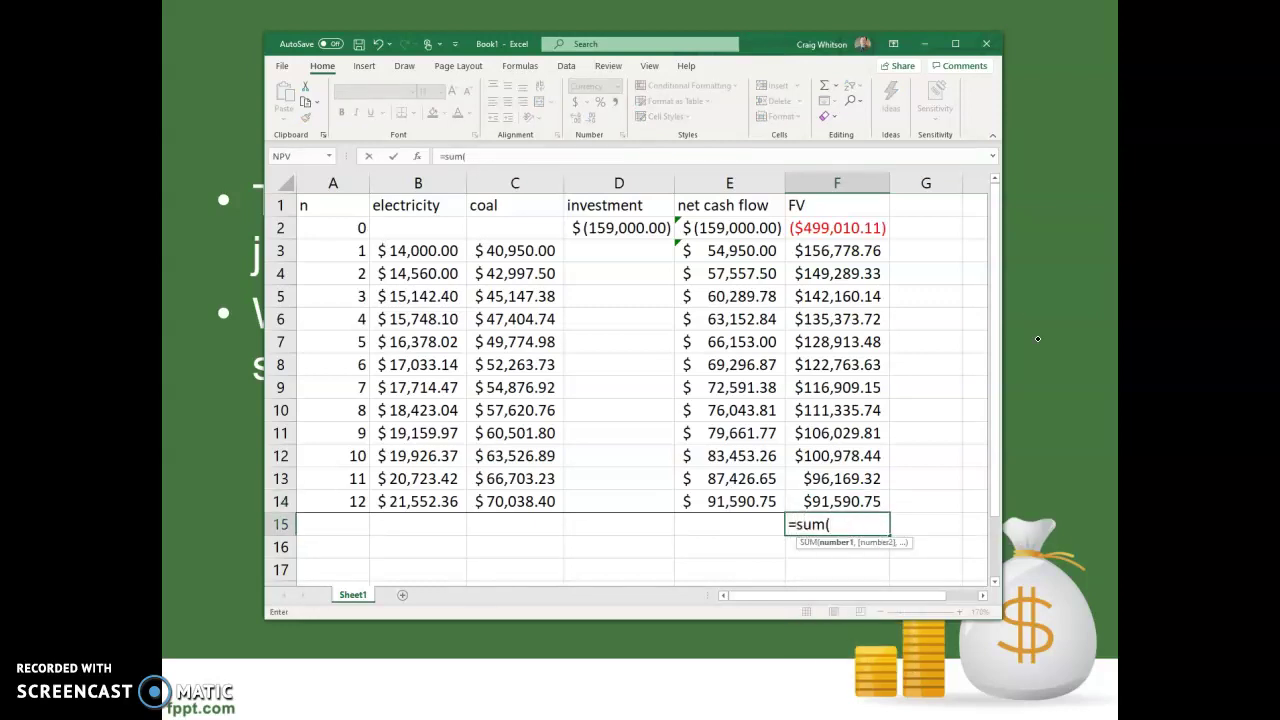
{"action": "left_click_drag", "start_coordinate": [849, 230], "coordinate": [828, 498]}
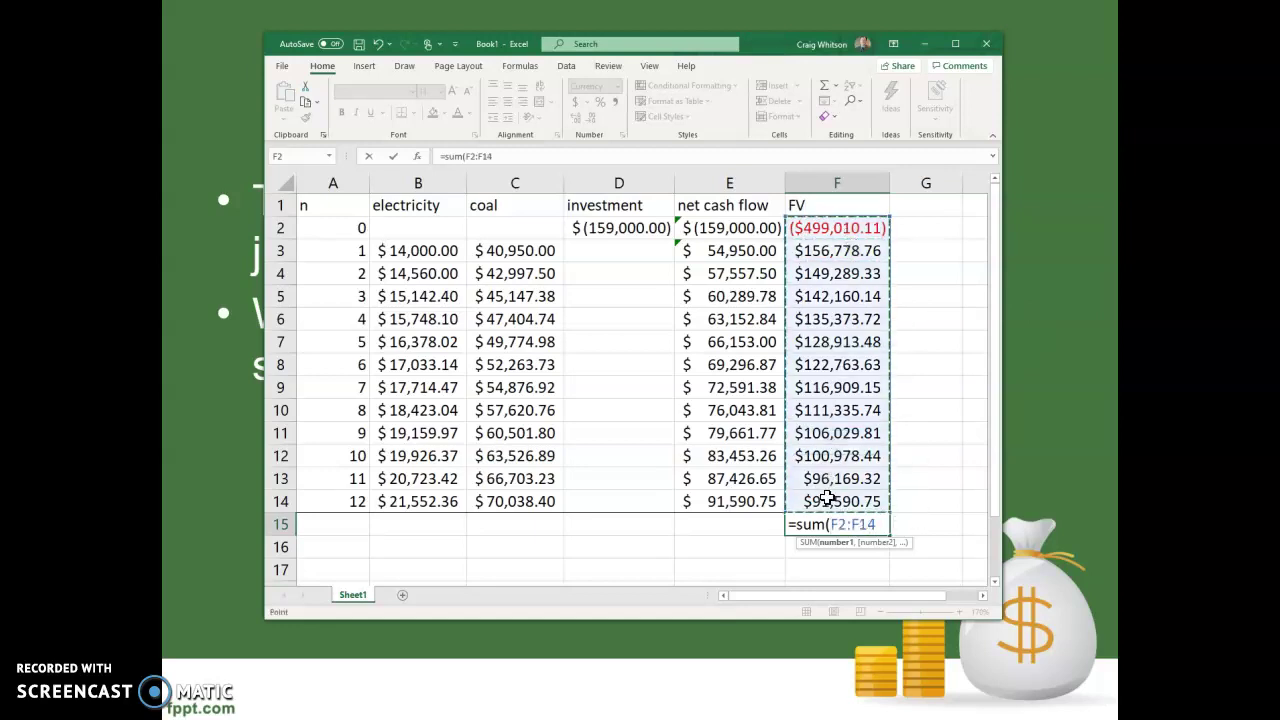
{"action": "type", "text": ")"}
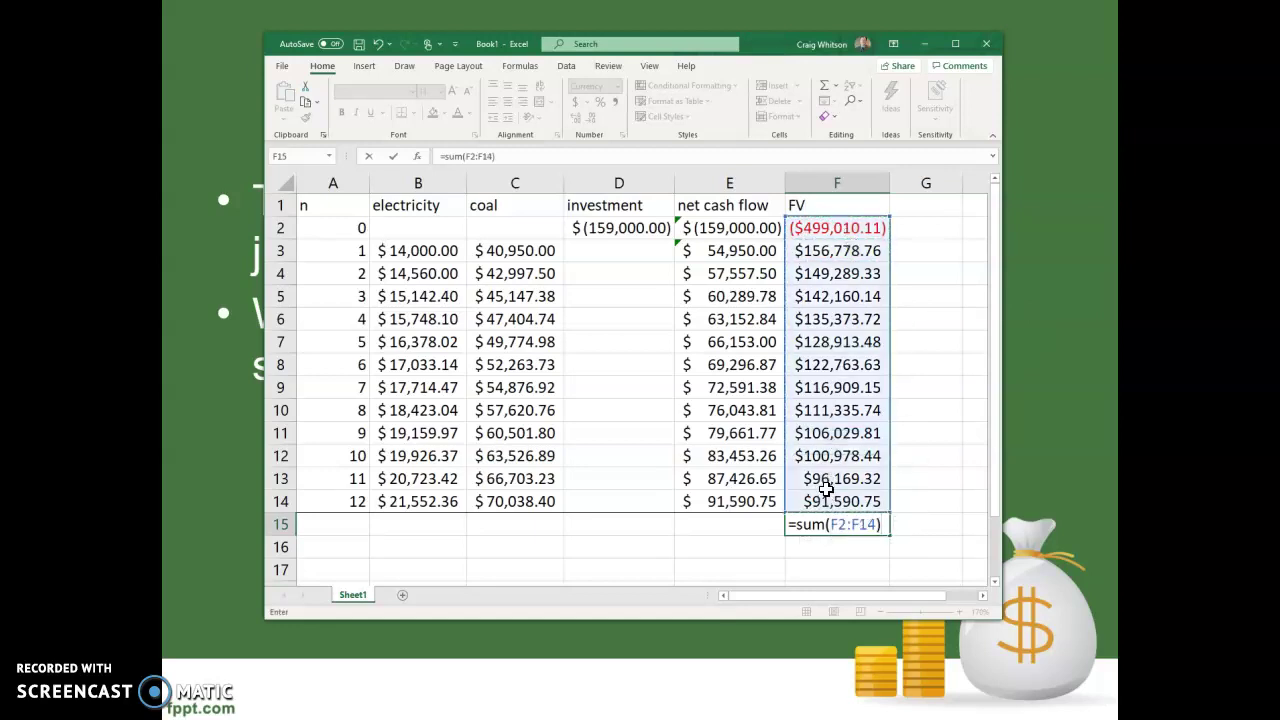
{"action": "key", "text": "Return"}
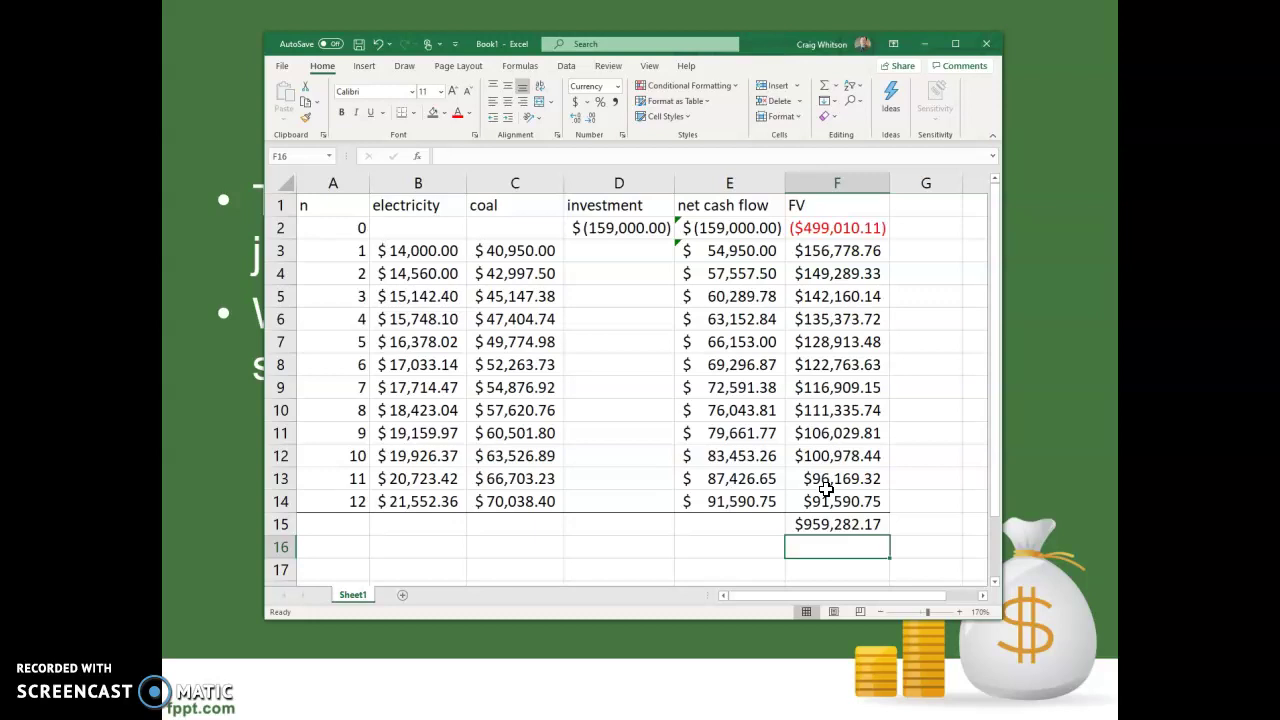